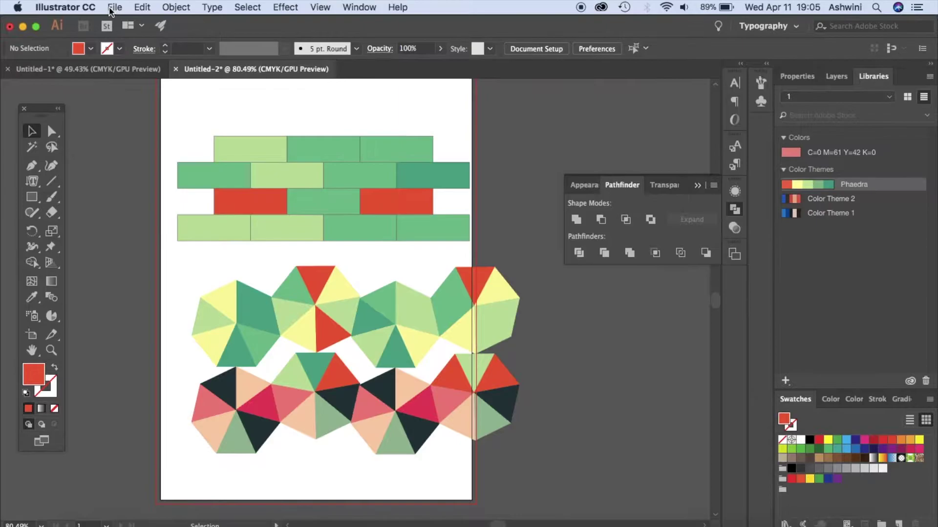
Create a new 8 × 11 in document in RGB Color mode
click(111, 10)
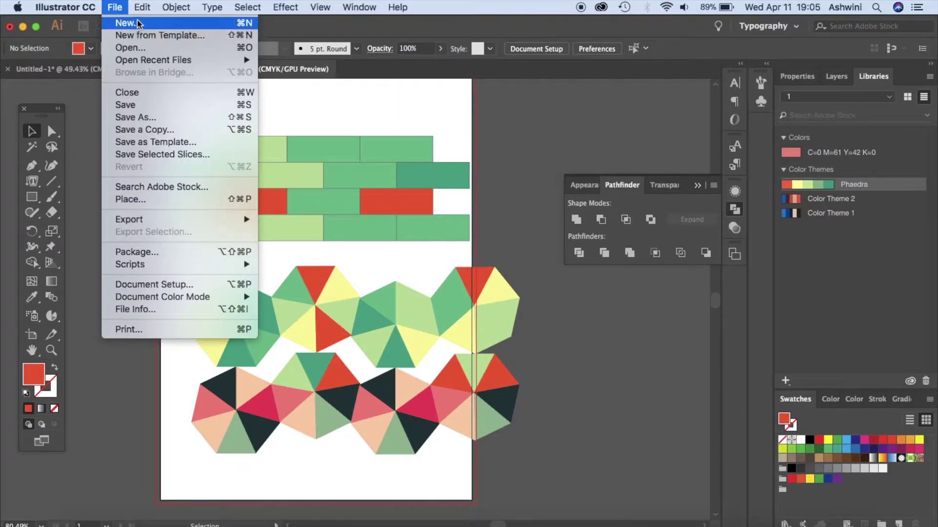
click(122, 21)
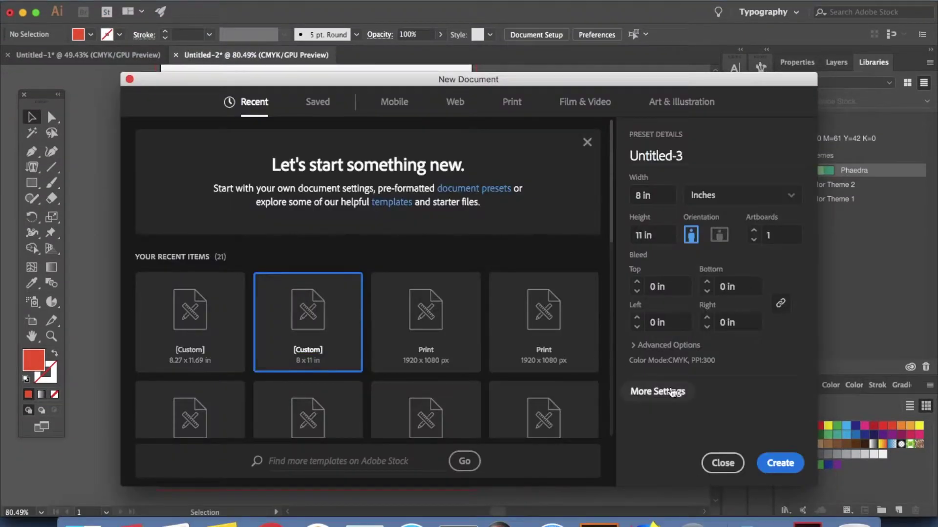
click(650, 346)
click(667, 320)
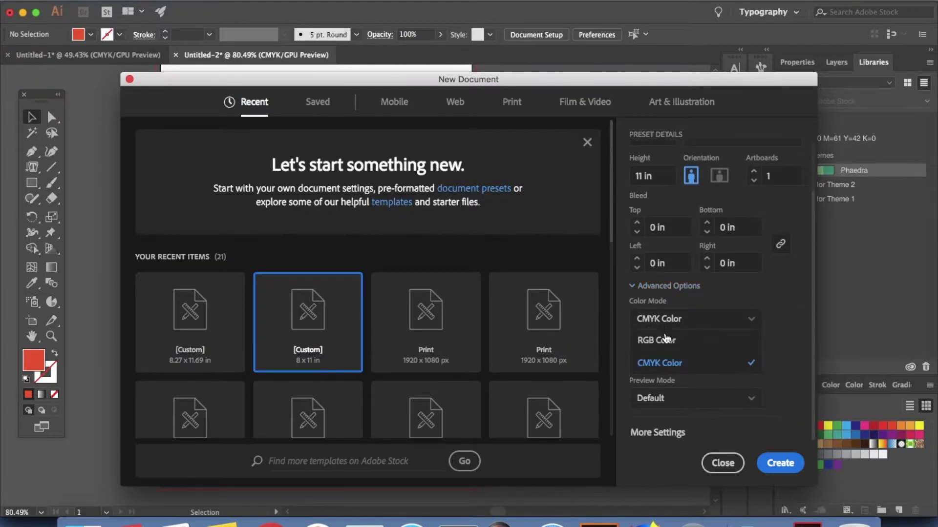
click(660, 339)
click(782, 465)
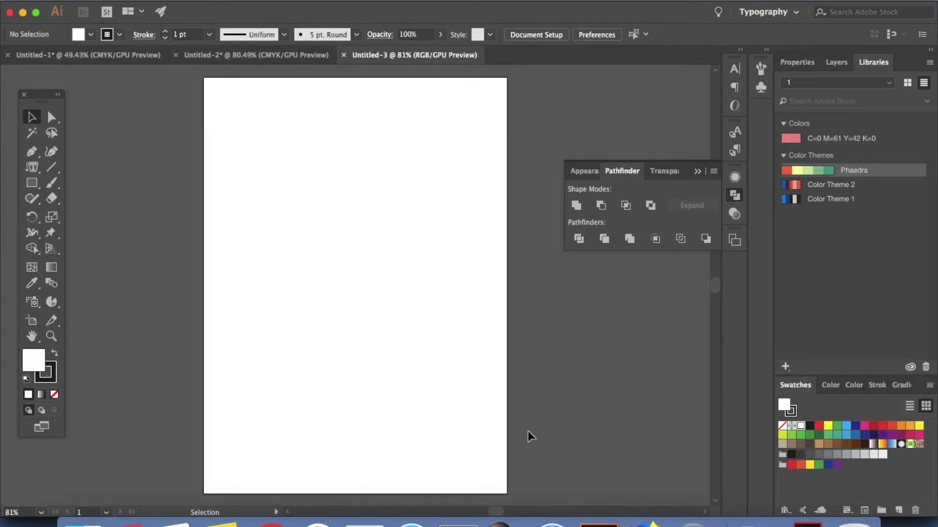
Switch from Illustrator to Firefox with Cmd+Tab
key(super+Tab)
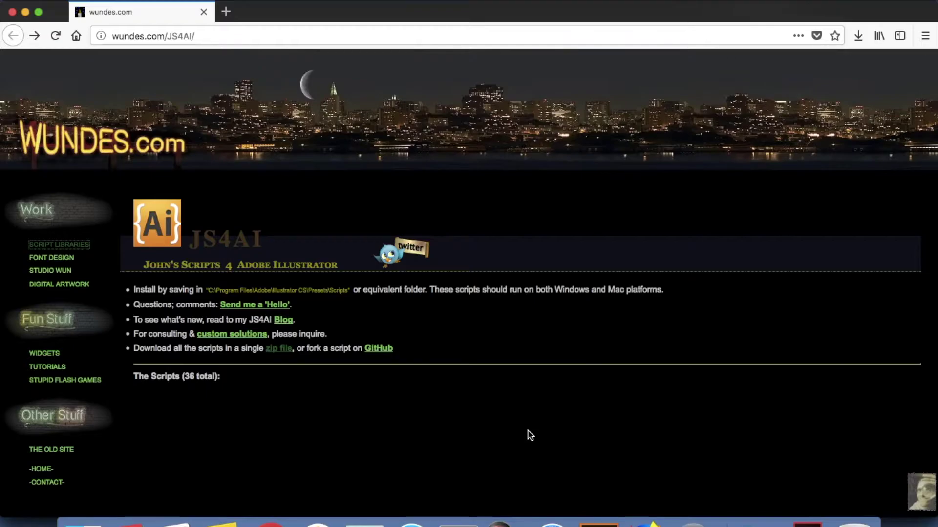
Download the zip file of all JS4AI scripts, then return to Illustrator
click(278, 350)
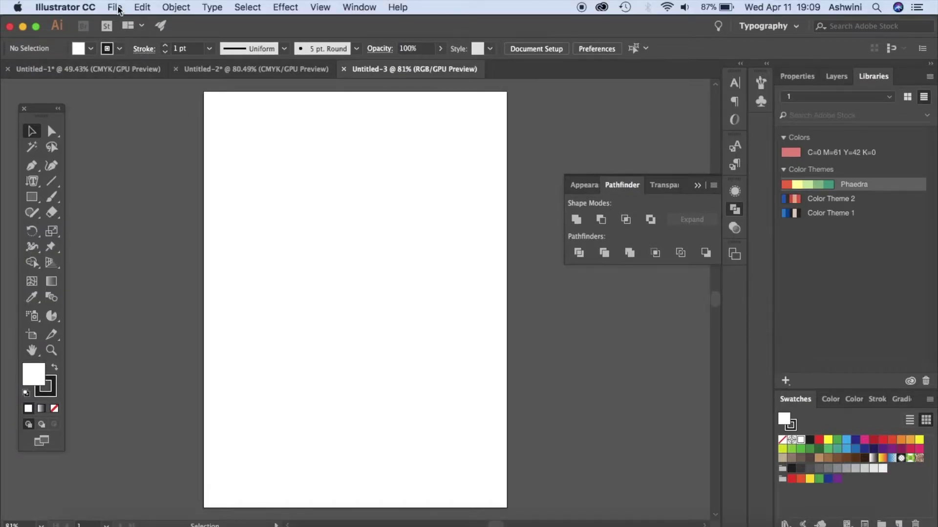
click(116, 7)
Go to File > Scripts to reach the Other Script option
mouse_move(189, 266)
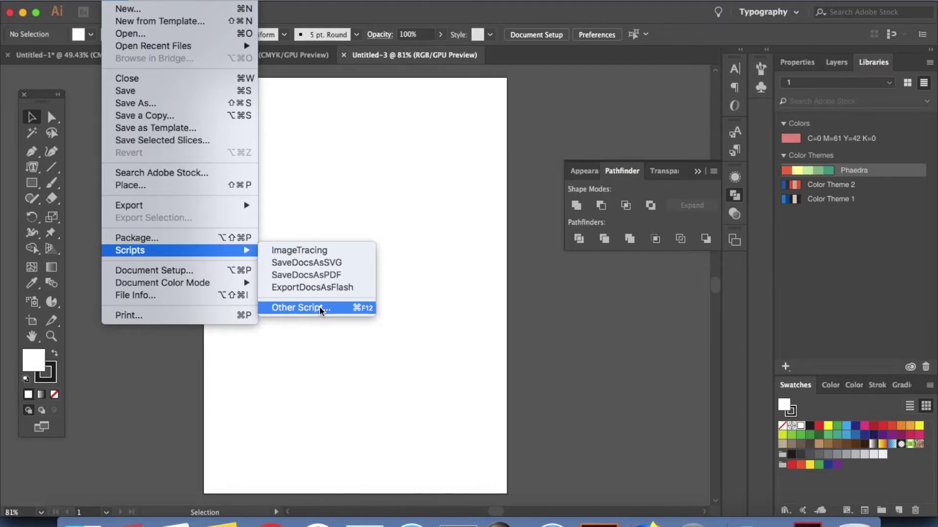
Browse the JS4AI scripts folder in the Other Script dialog, then close it without running anything
key(super+F12)
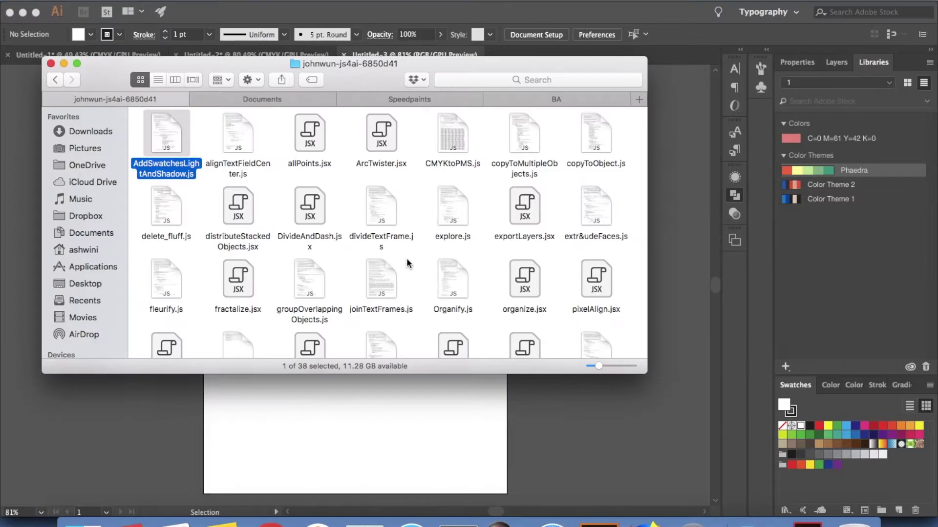
scroll(498, 320, down, 8)
scroll(497, 321, up, 8)
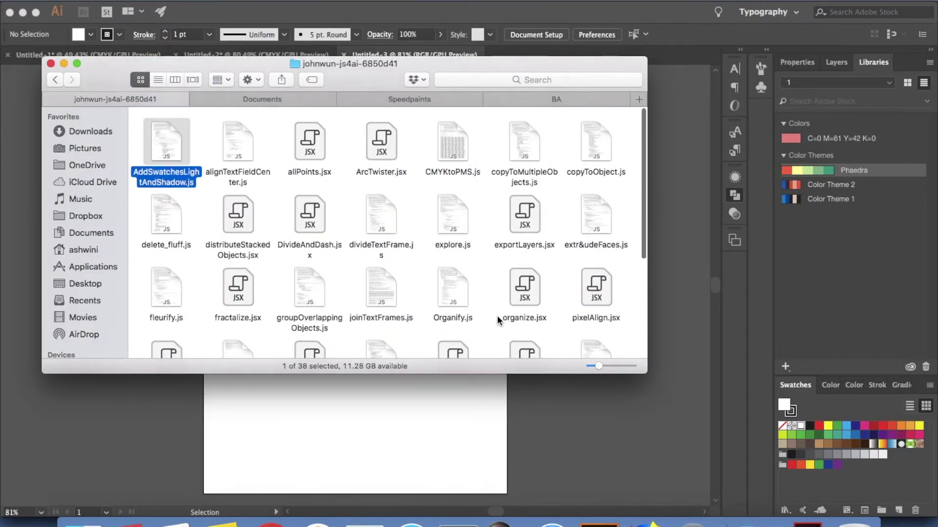
click(418, 188)
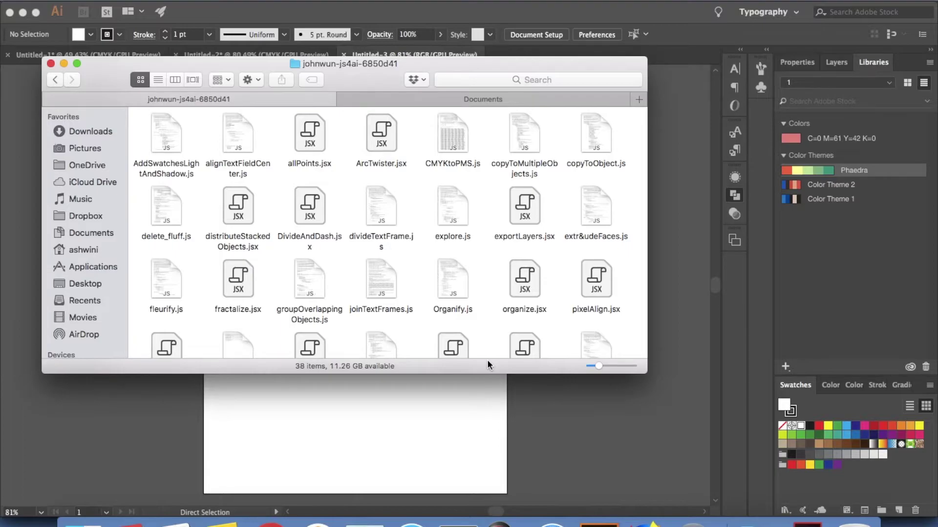
click(439, 413)
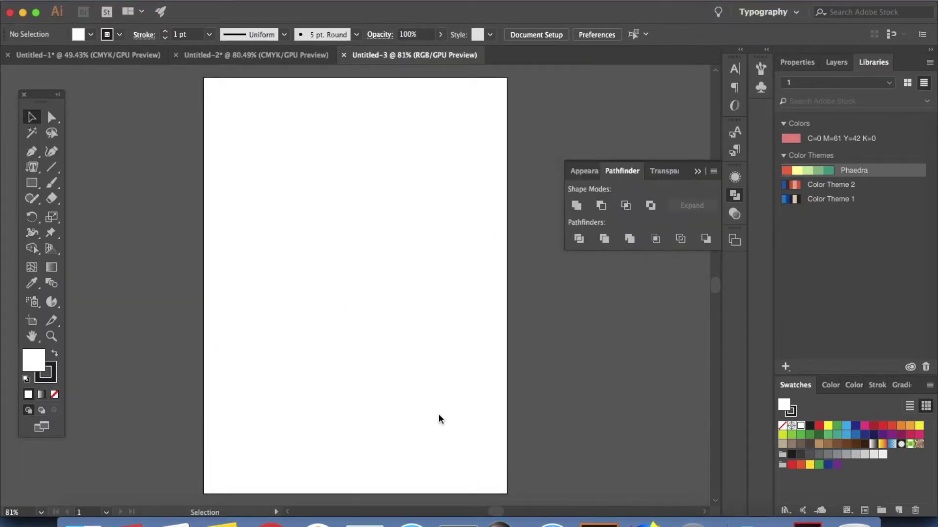
Marquee-select the brick grid, nudge it slightly left, and deselect it
click(32, 184)
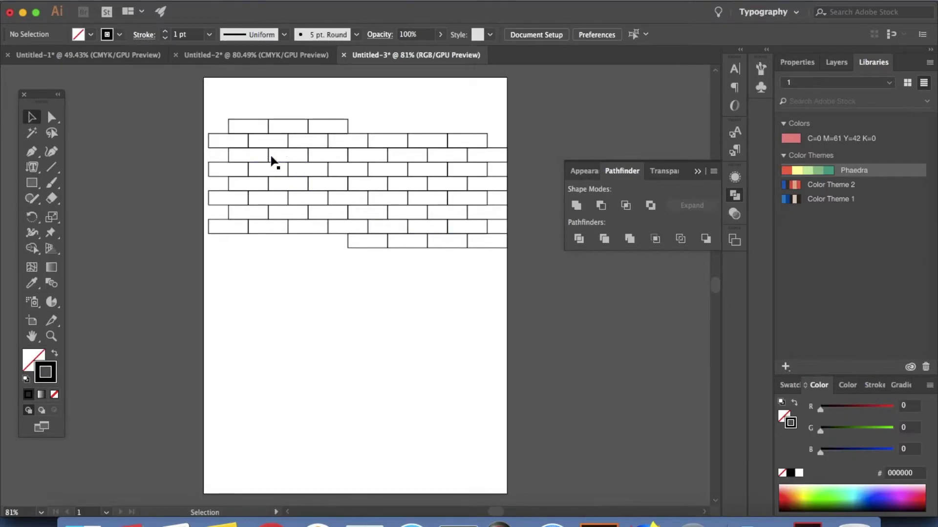
drag(212, 106, 584, 287)
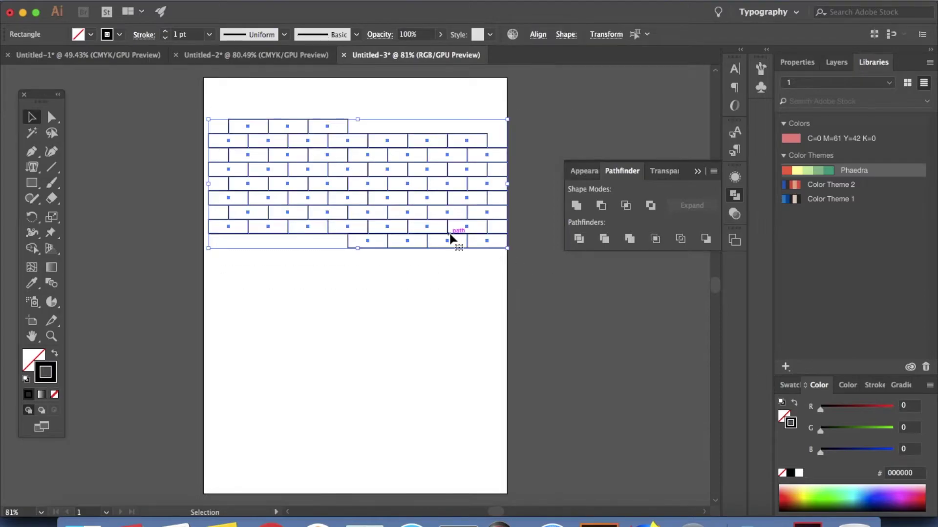
drag(446, 236, 443, 234)
click(452, 327)
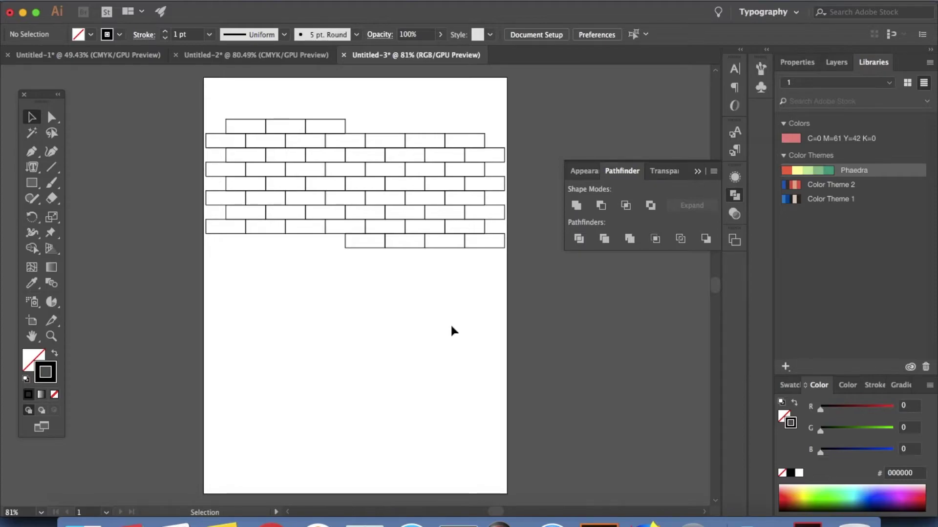
click(789, 385)
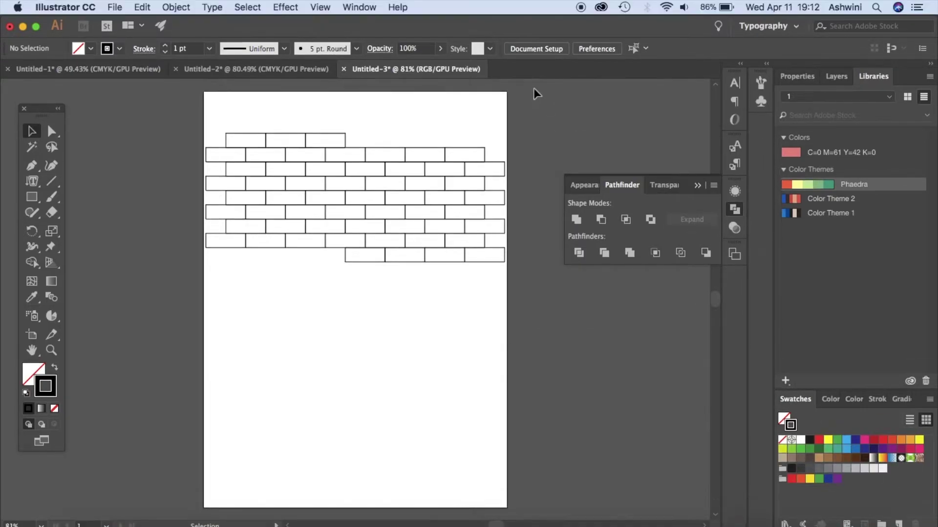
Switch the Libraries panel to the My Library colour themes
click(365, 8)
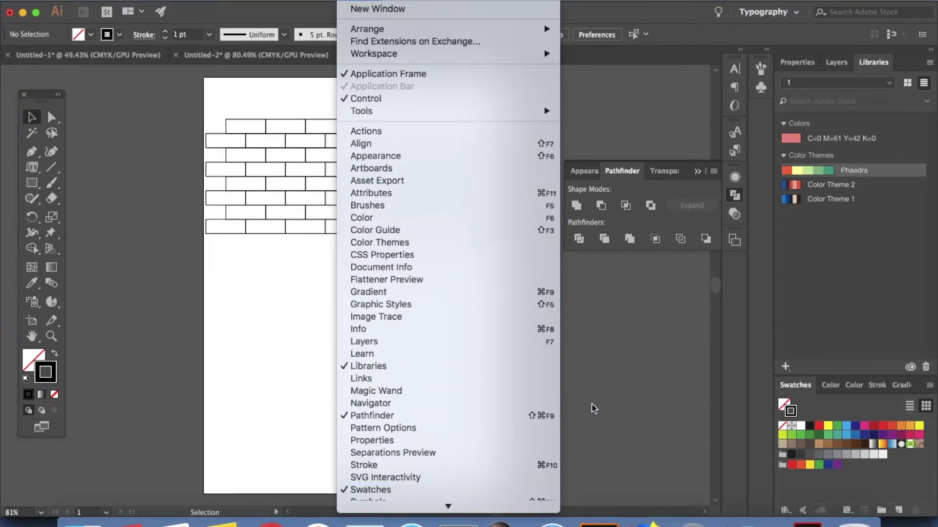
click(592, 408)
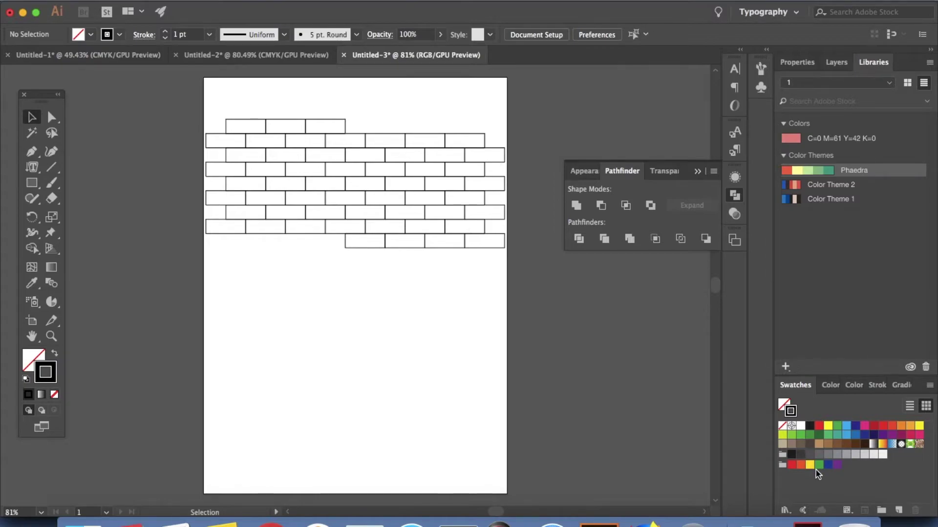
click(847, 84)
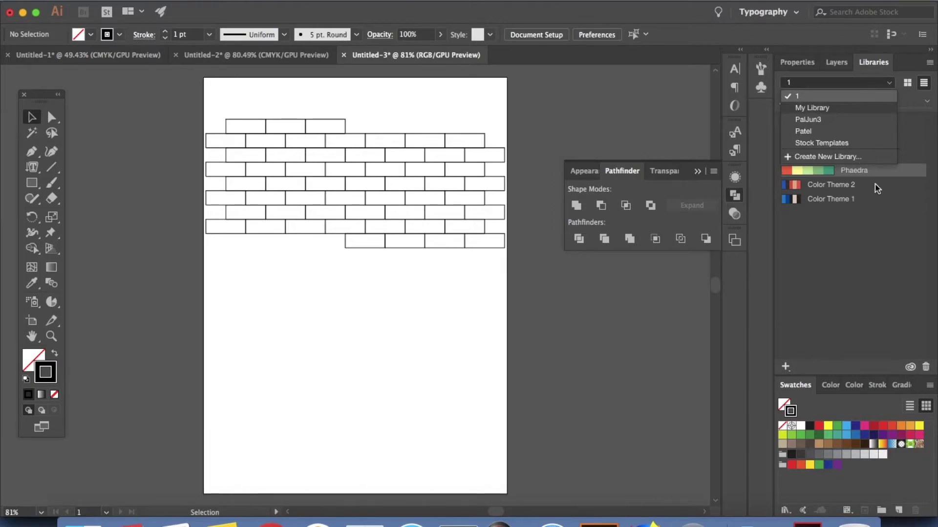
click(826, 108)
scroll(860, 331, down, 10)
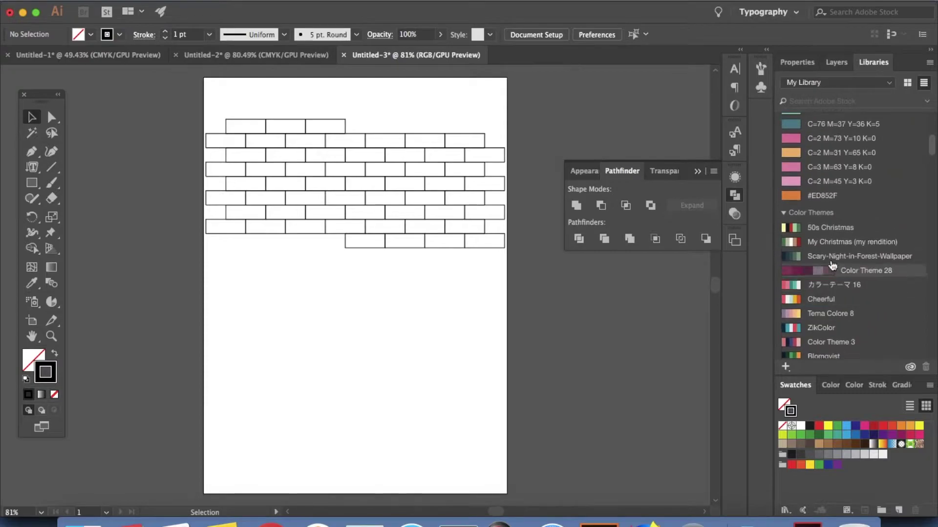
scroll(832, 244, up, 1)
mouse_move(832, 250)
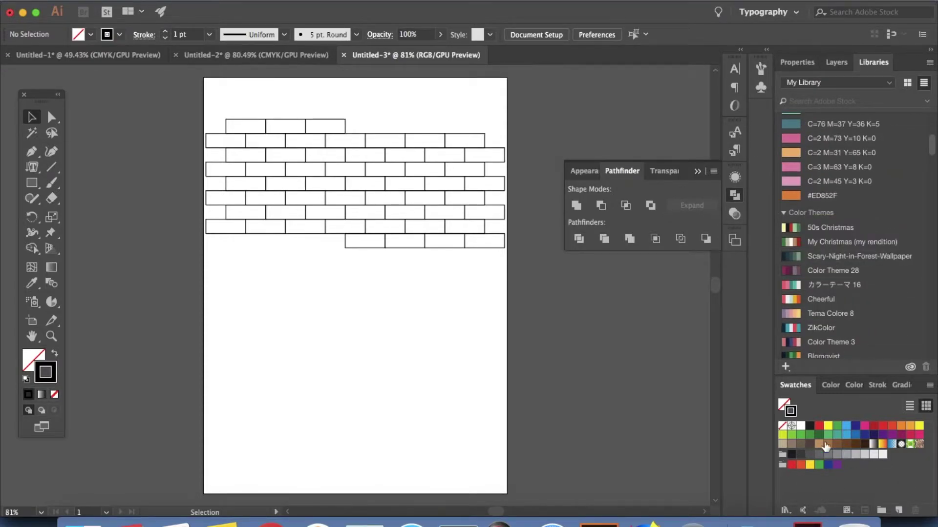
mouse_move(806, 290)
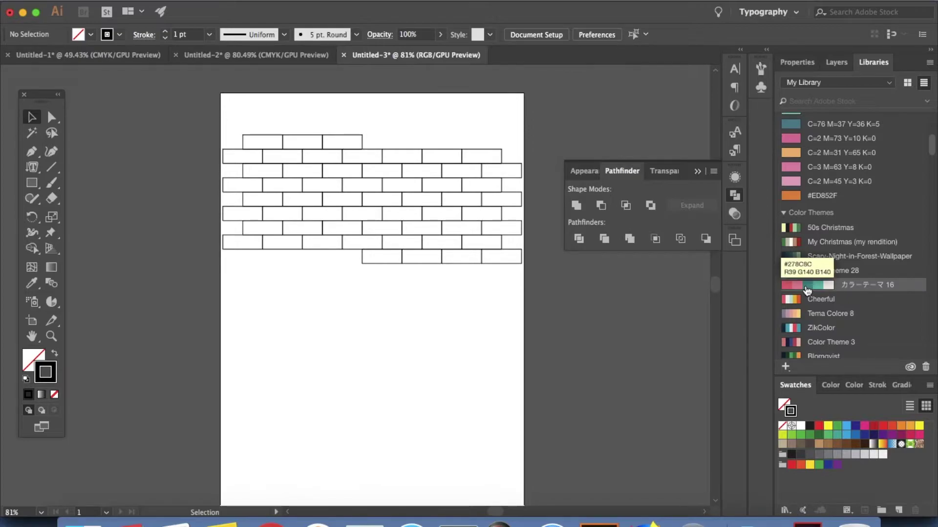
Add the カラーテーマ 16, Cheerful and ZikColor themes to the swatches
right_click(807, 290)
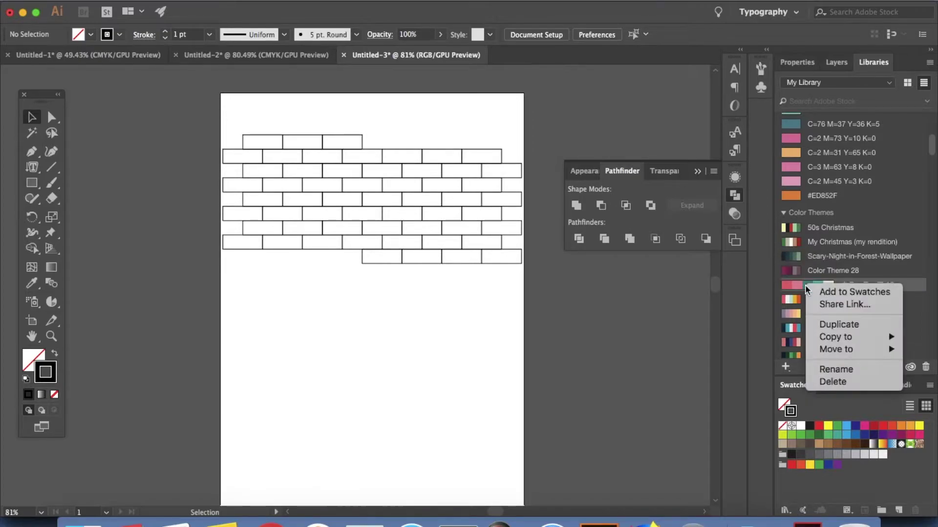
click(830, 291)
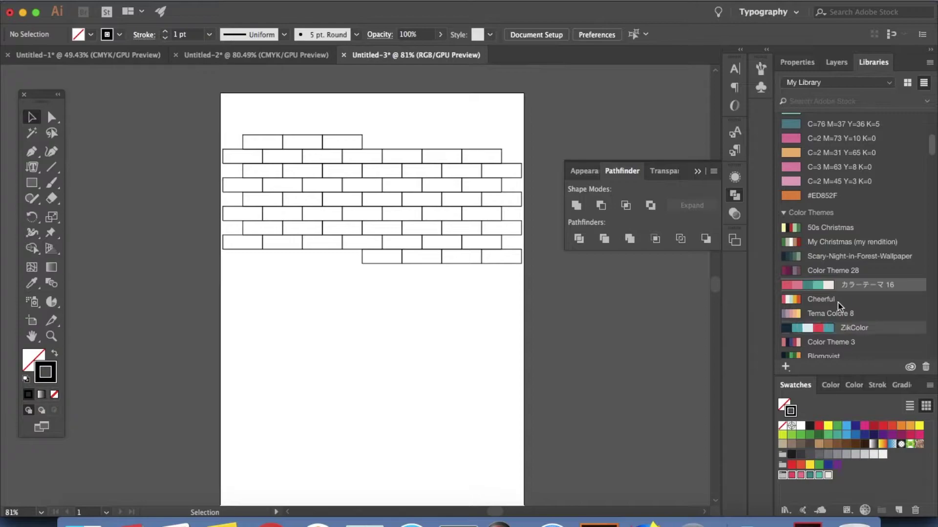
mouse_move(800, 304)
right_click(800, 304)
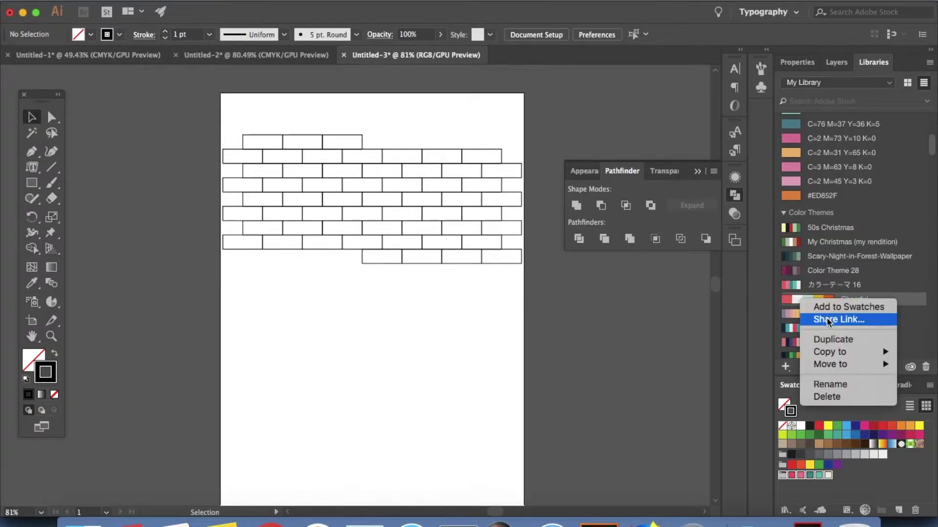
click(830, 306)
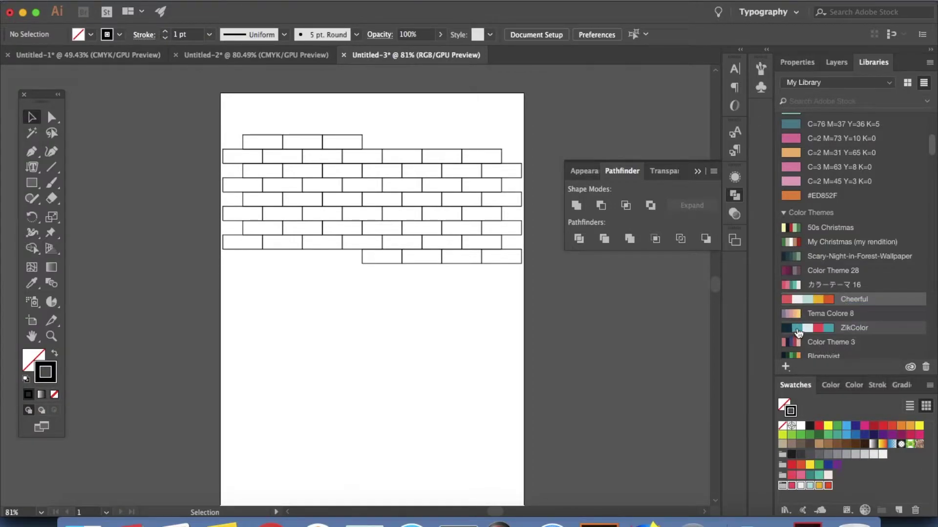
right_click(824, 330)
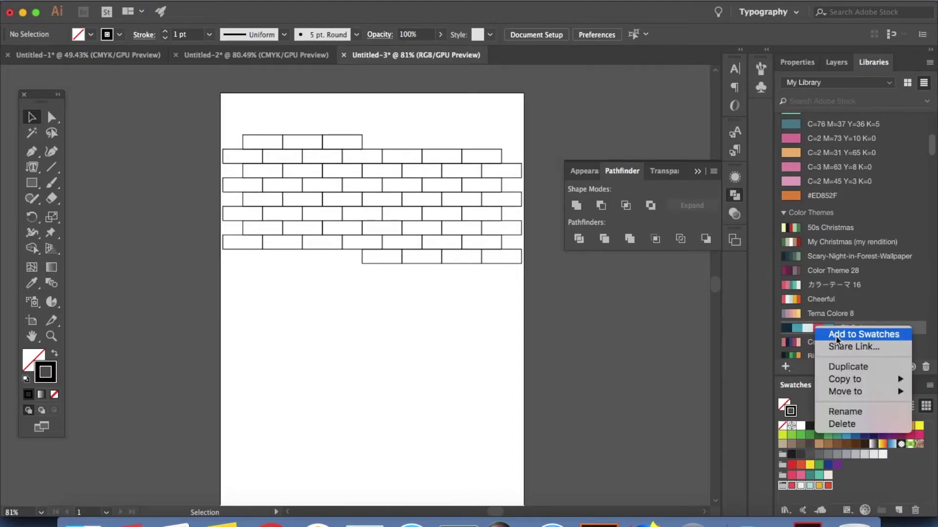
click(823, 333)
Add Default Theme 2 to the swatches and clear the swatch group selection
scroll(822, 323, down, 1)
scroll(822, 324, down, 10)
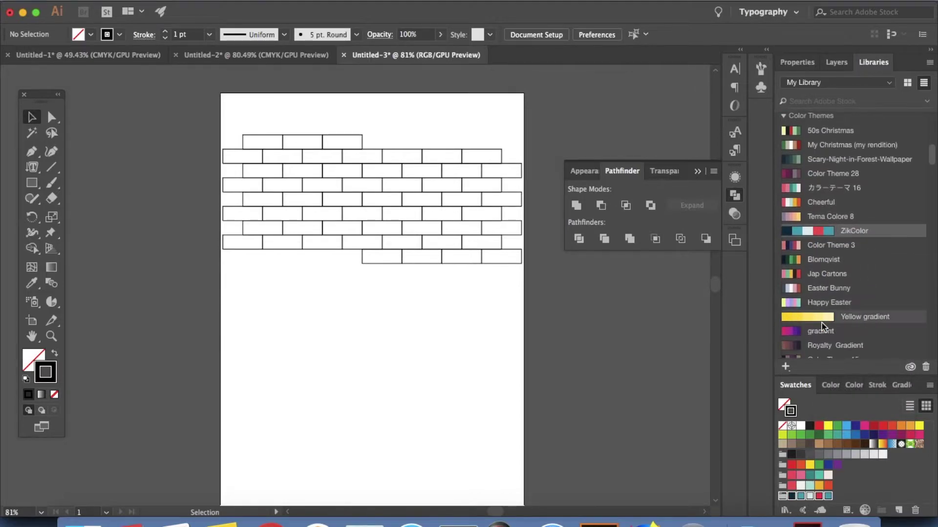
right_click(807, 192)
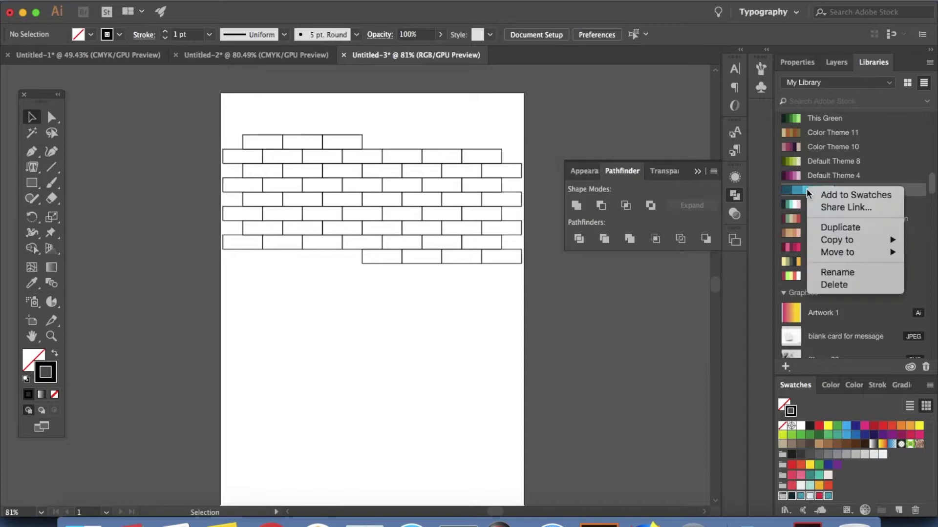
click(833, 193)
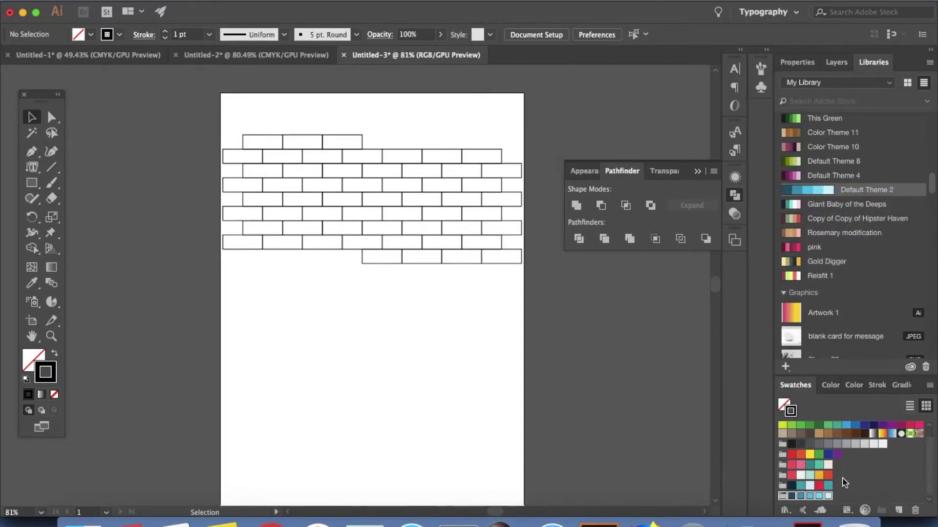
click(521, 371)
Give all bricks a solid pink fill with no stroke, and select the theme swatch groups
mouse_move(217, 130)
mouse_down()
mouse_move(319, 250)
mouse_move(556, 294)
mouse_move(538, 291)
mouse_up()
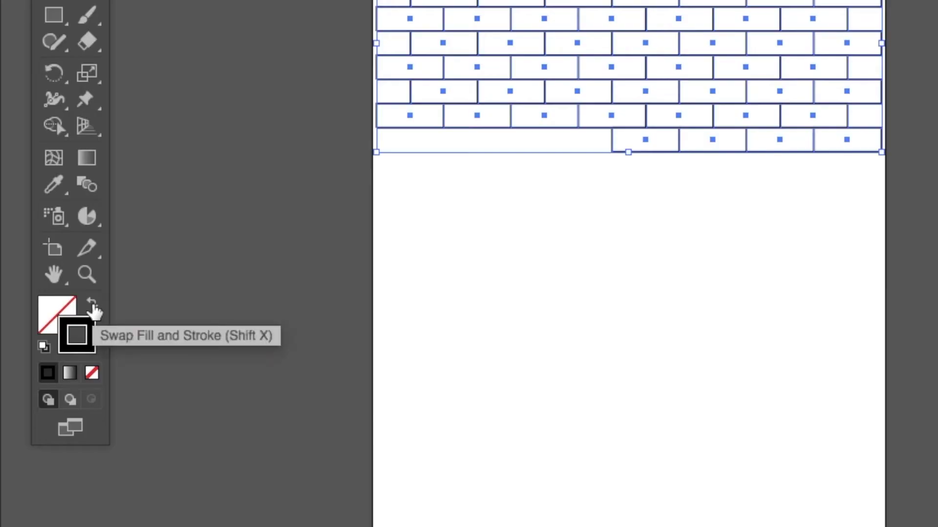
click(93, 310)
click(50, 312)
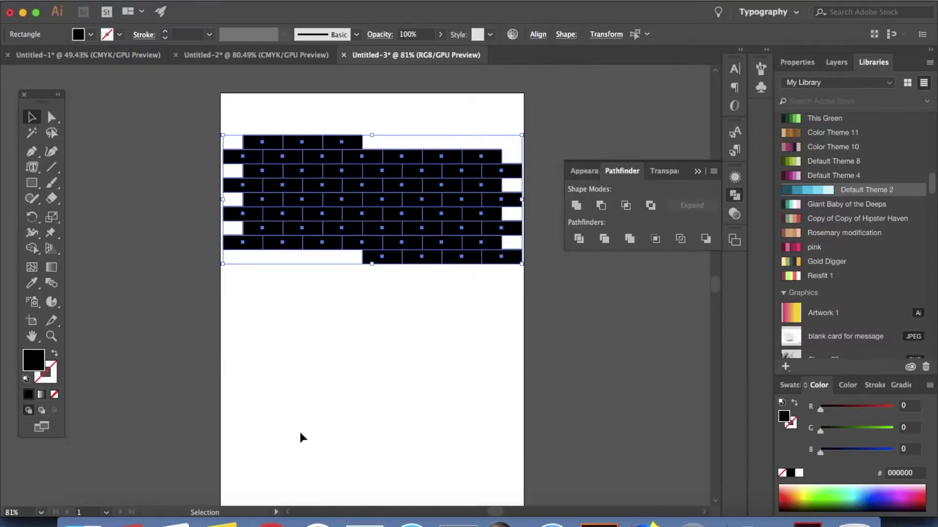
click(785, 386)
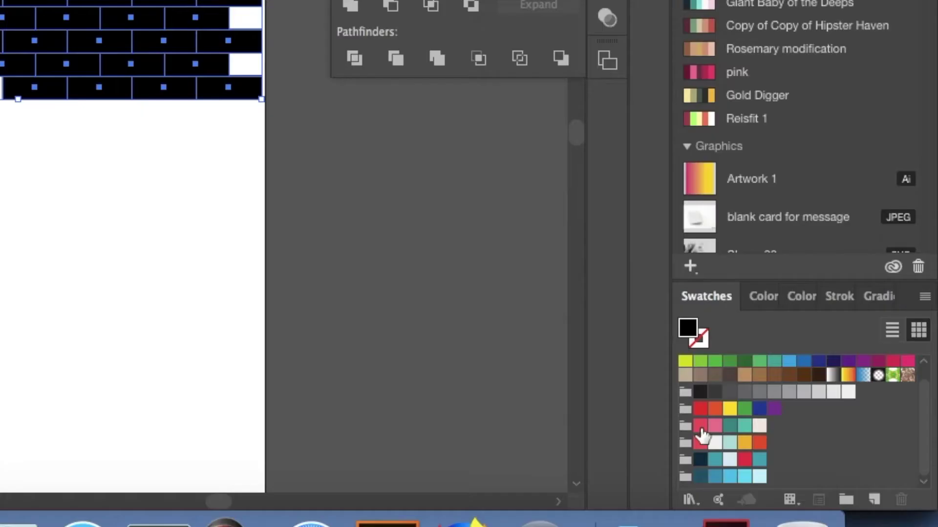
click(792, 465)
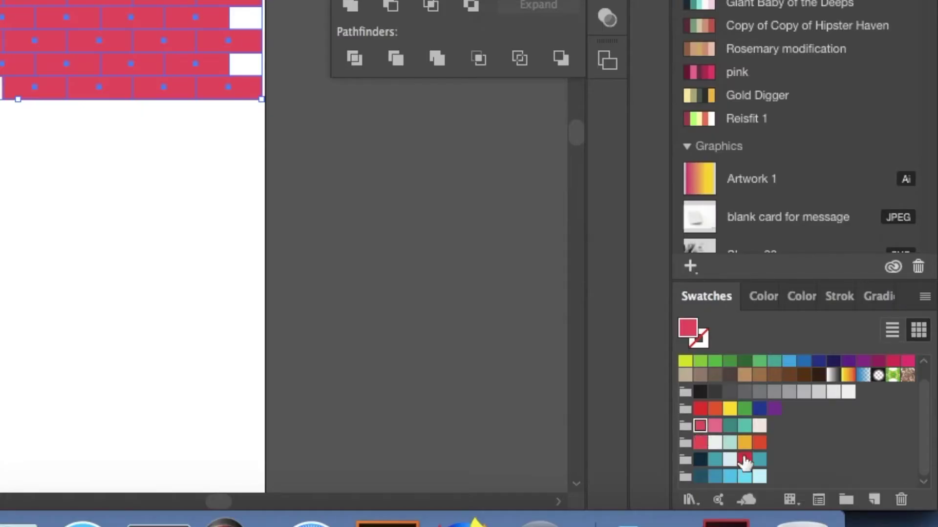
shift+click(761, 478)
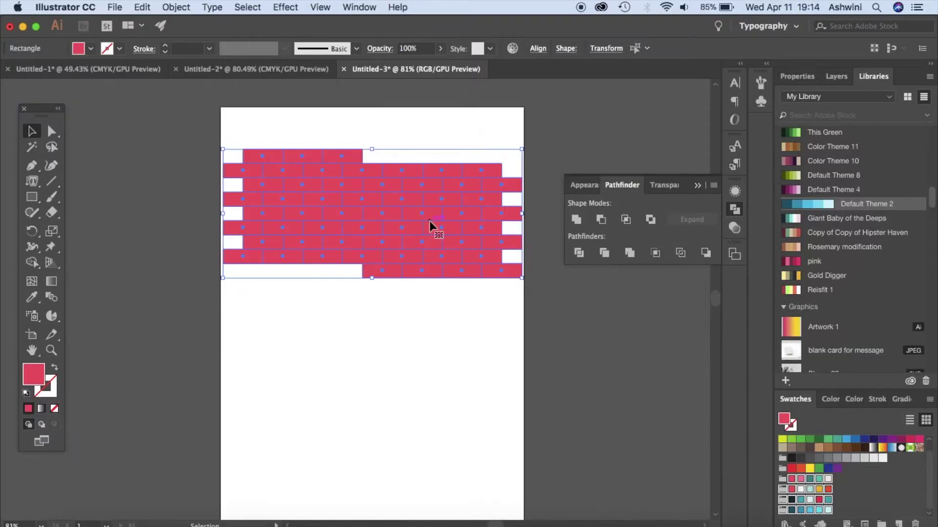
click(112, 8)
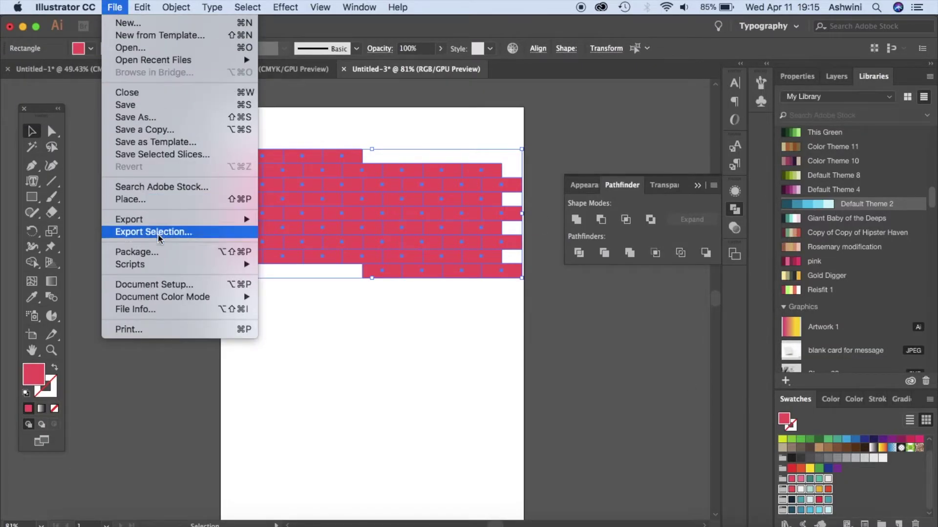
Run Randomizer.jsx from the Scripts folder to recolour the selected bricks
mouse_move(240, 265)
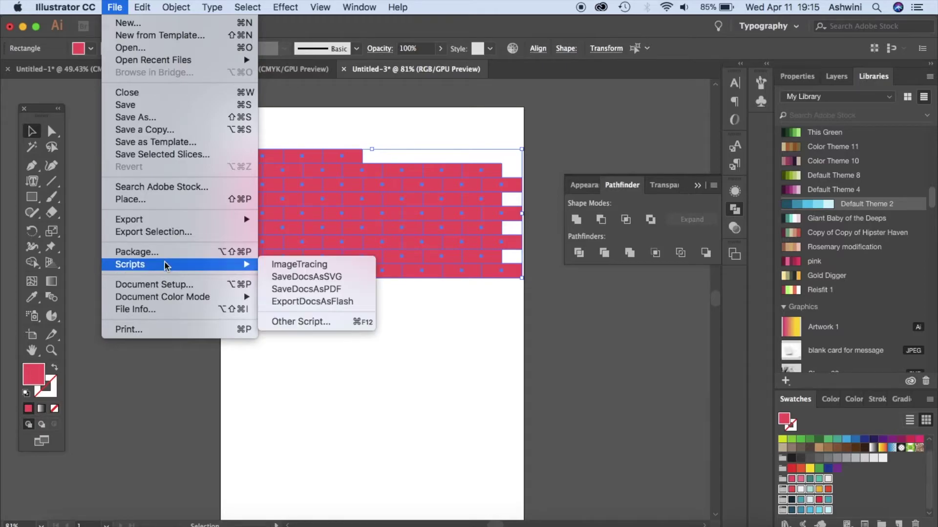
click(298, 321)
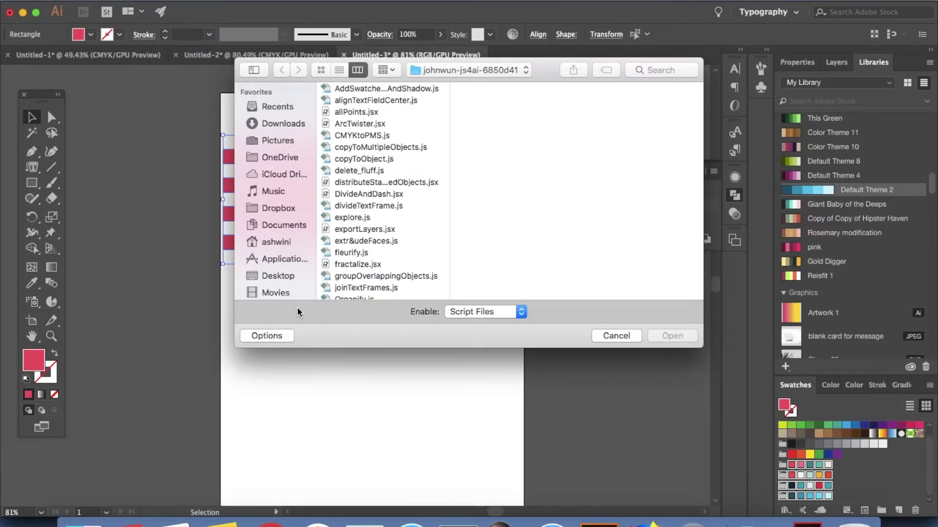
scroll(369, 194, up, 2)
scroll(368, 191, down, 1)
key(super+Up)
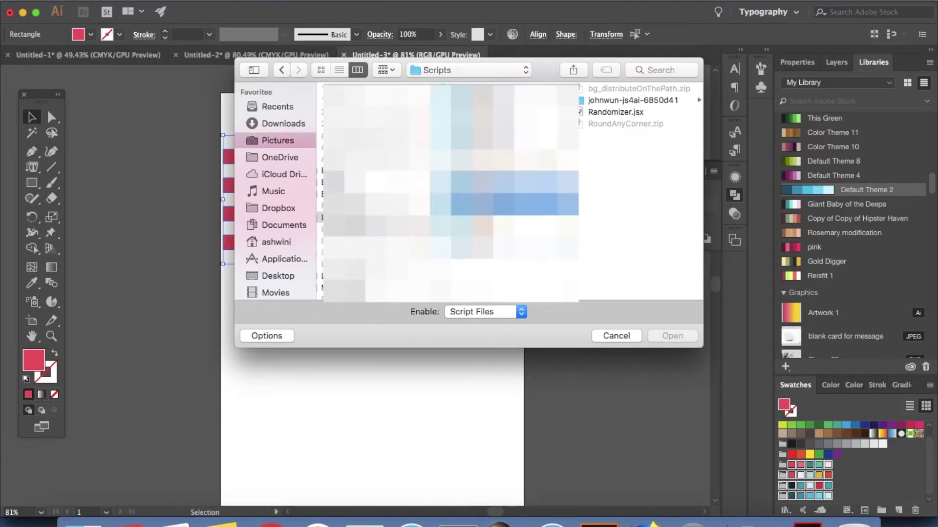
click(616, 113)
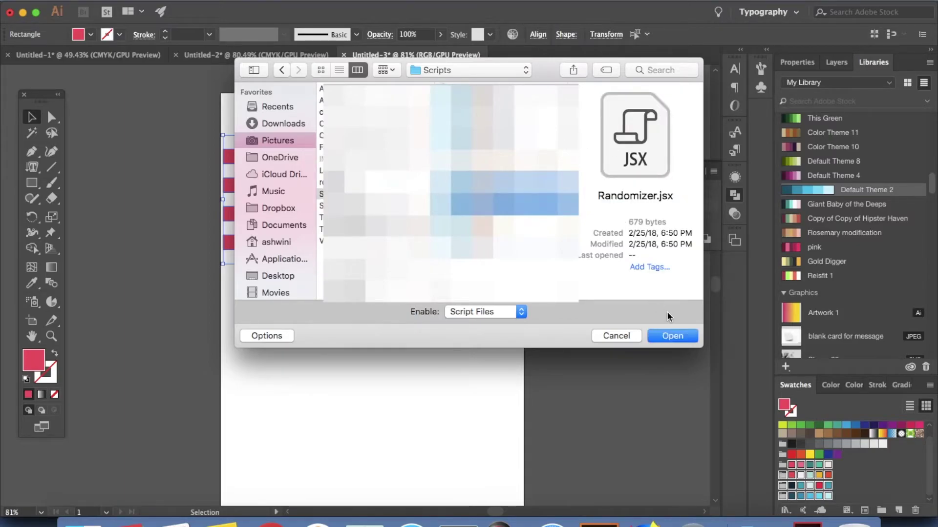
click(672, 336)
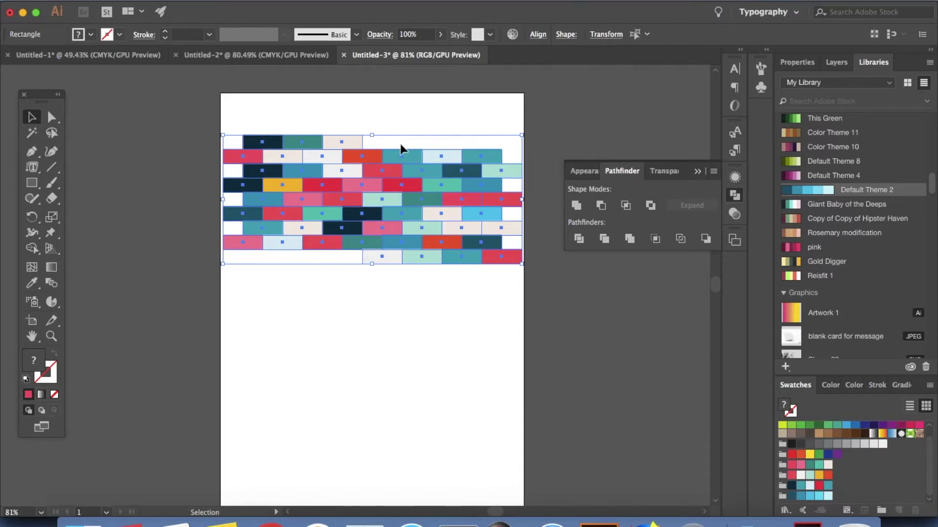
click(307, 343)
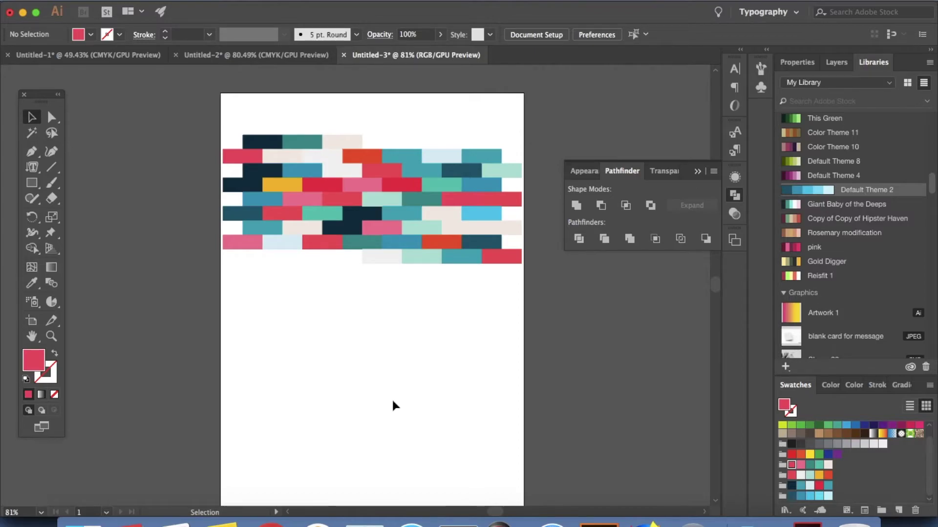
Reselect the bricks and the last four swatch groups, then run Randomizer.jsx again
drag(219, 117, 539, 324)
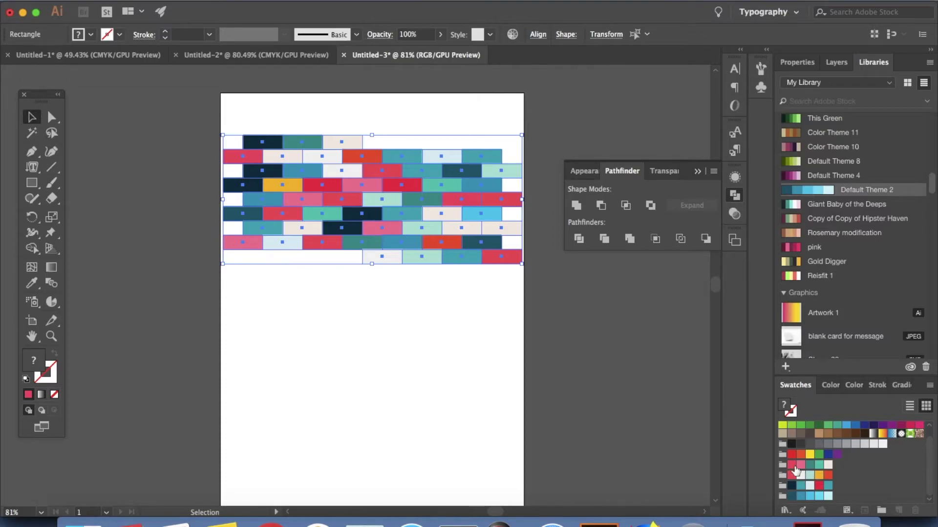
shift+click(829, 496)
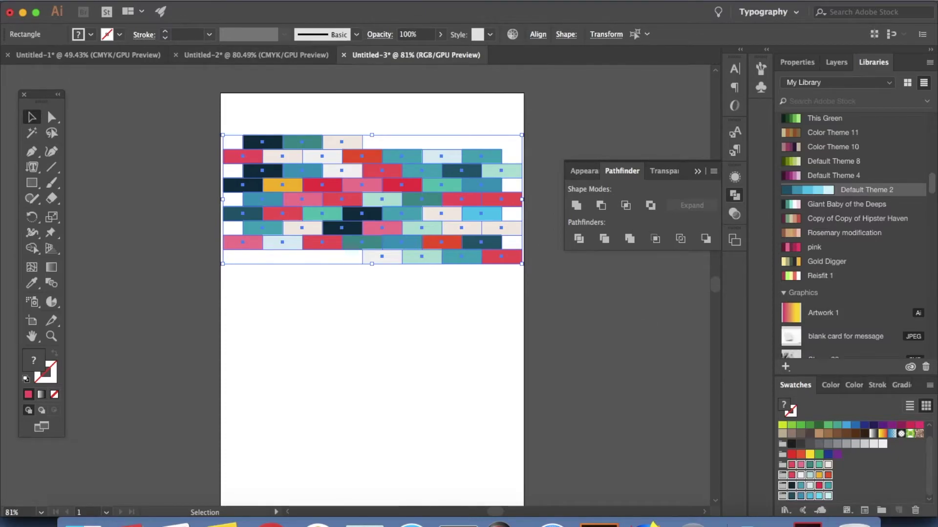
click(115, 0)
mouse_move(191, 252)
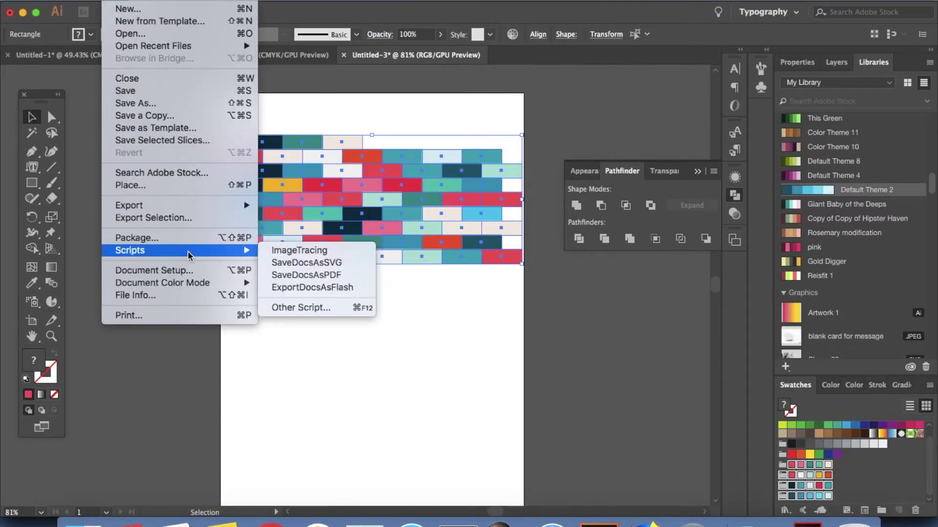
click(325, 308)
click(374, 114)
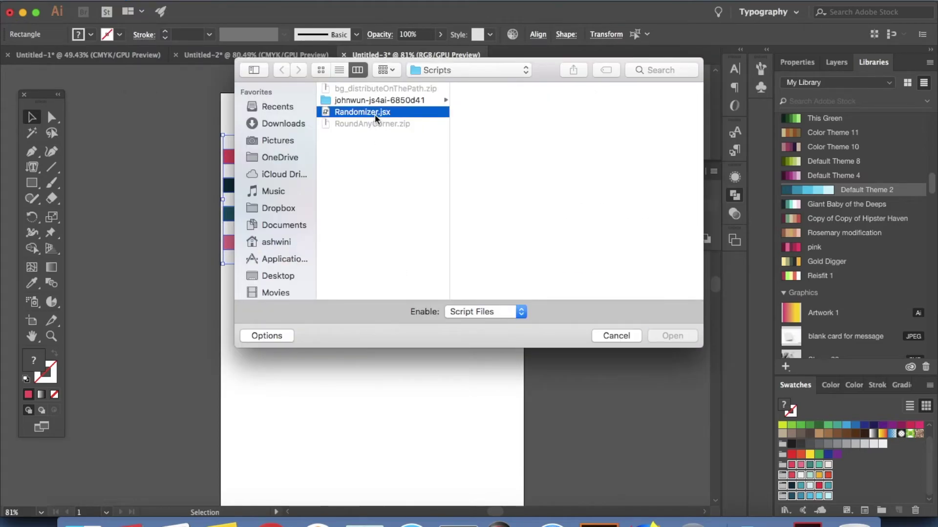
click(673, 337)
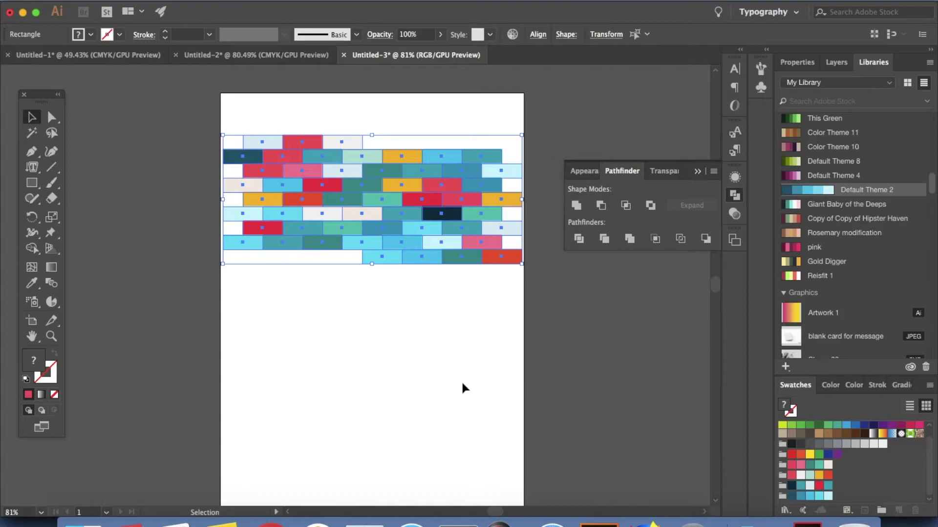
click(173, 348)
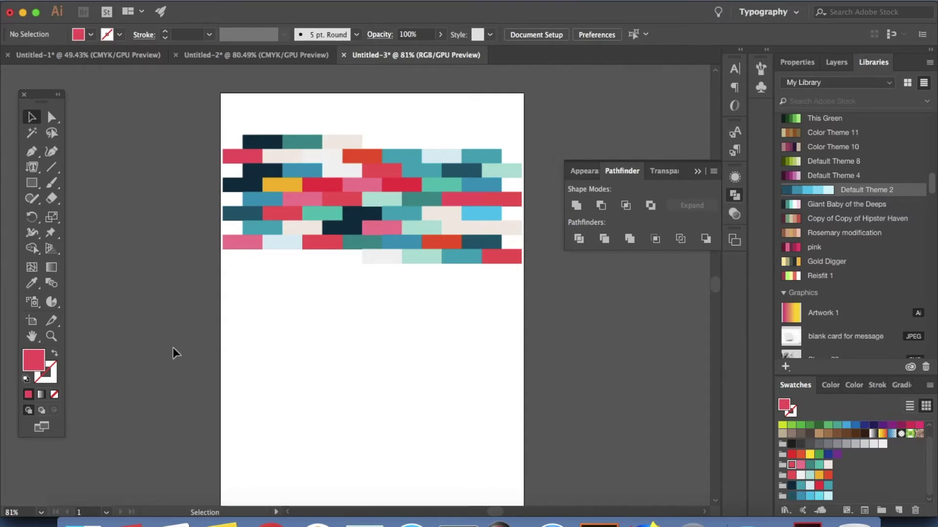
Recolour the light brick near the top of the grid light cyan
click(316, 155)
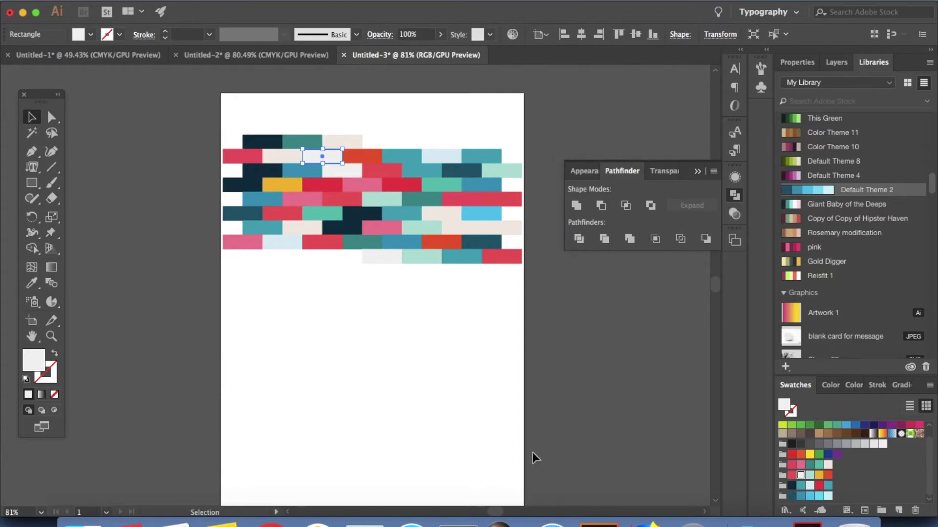
click(800, 486)
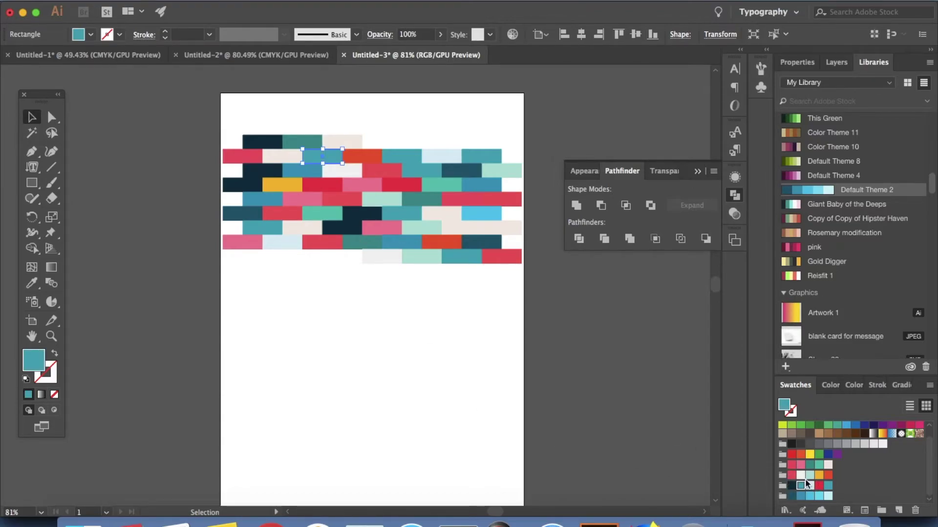
click(819, 496)
click(574, 372)
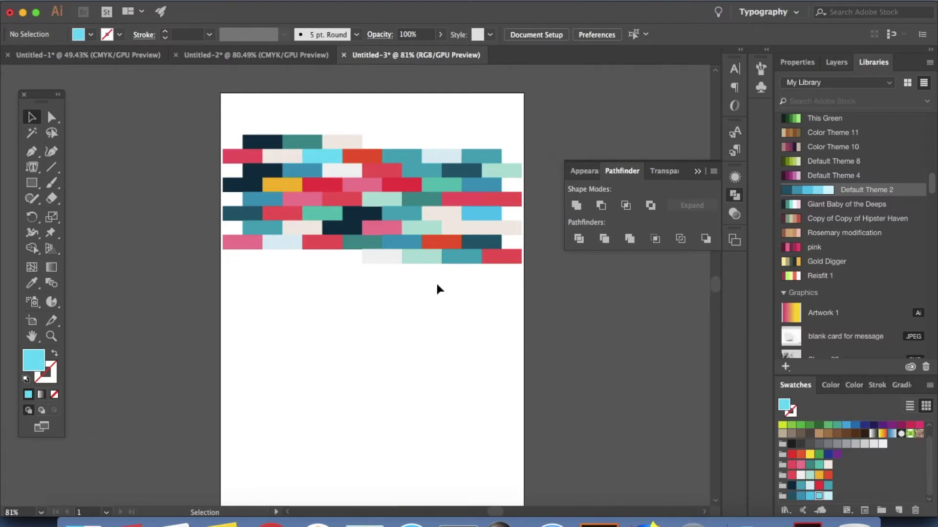
Move the top-left pink brick below the grid and select it on its own
click(249, 157)
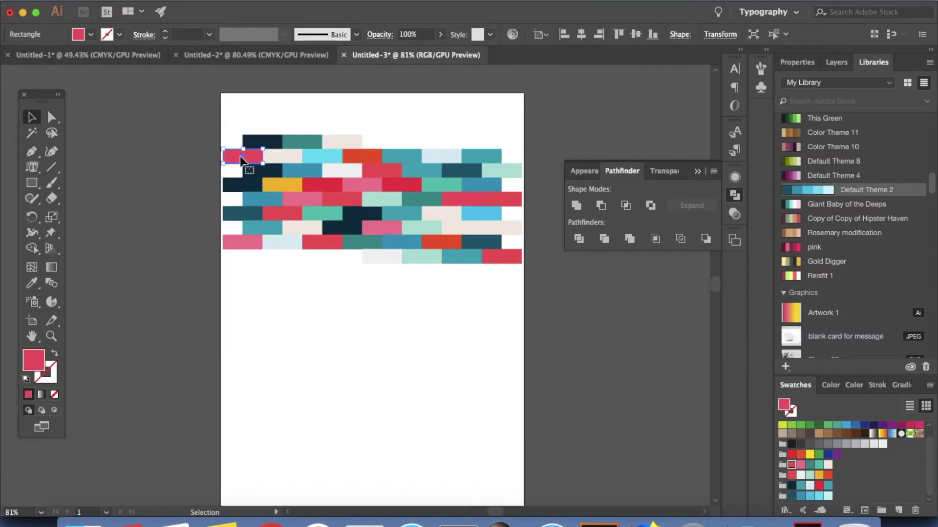
drag(241, 158, 304, 349)
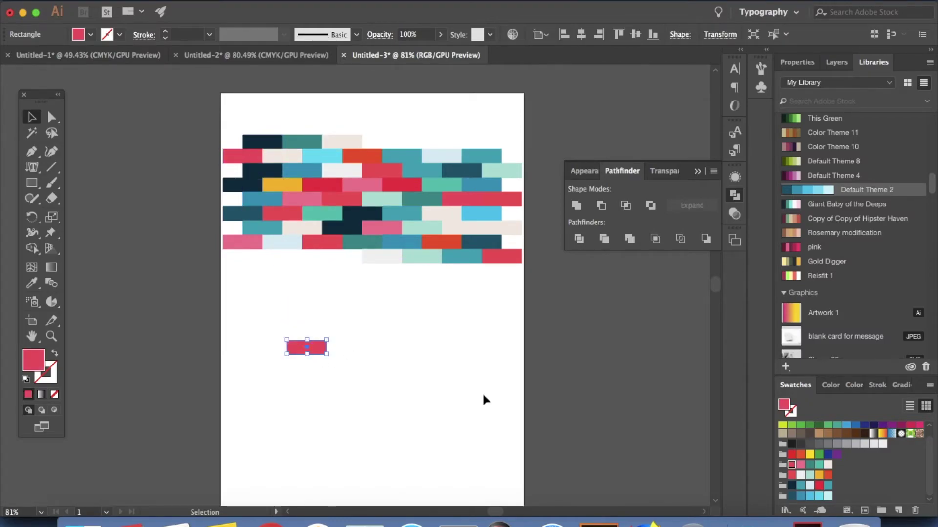
click(495, 406)
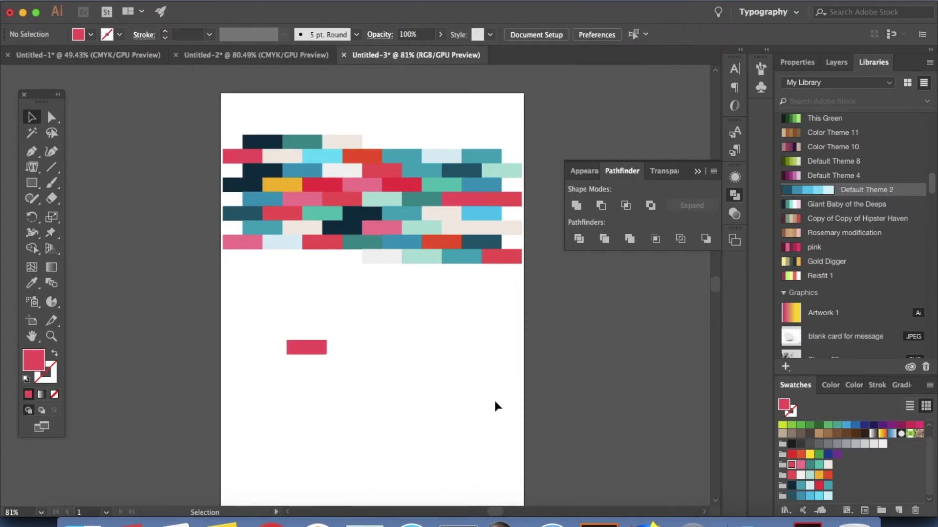
click(319, 351)
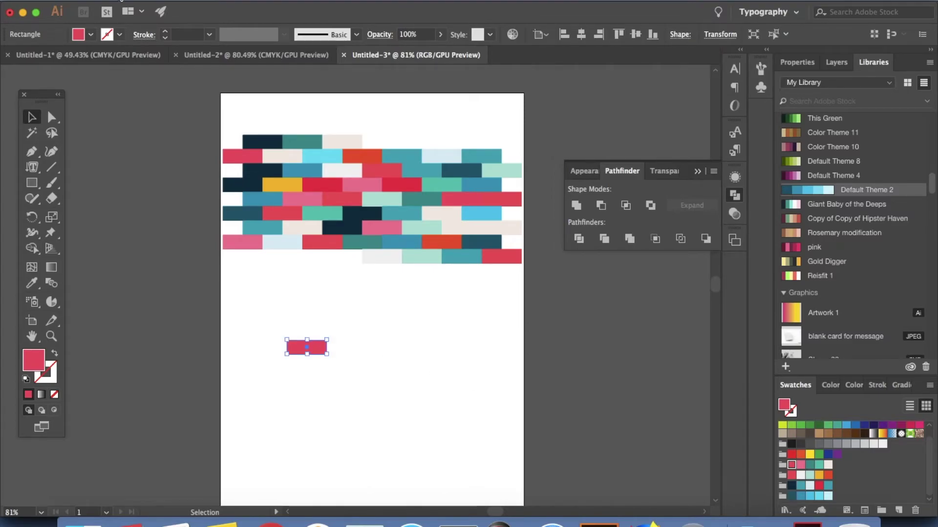
Run AddSwatchesLightAndShadow.js from johnwun-js4ai on the r=242 g=92 b=105 colour, then select the brick grid
click(121, 1)
mouse_move(155, 250)
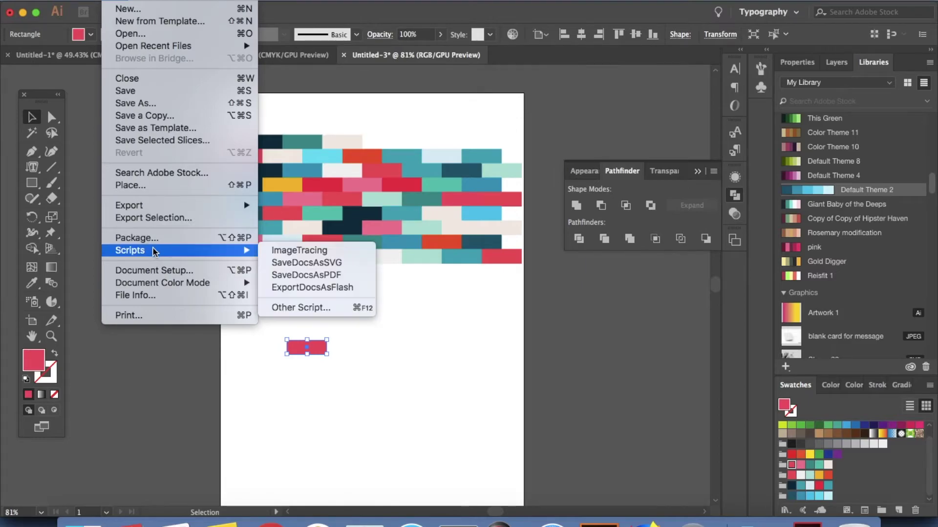
click(280, 308)
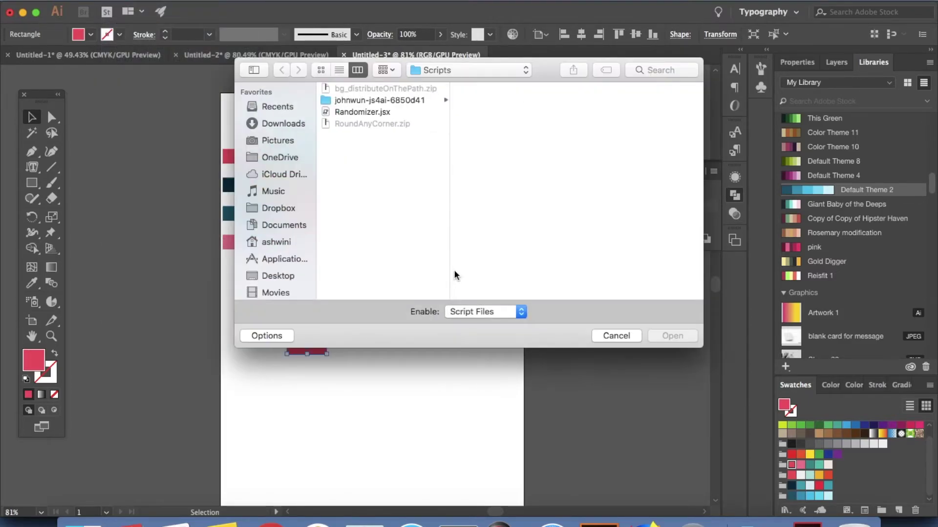
click(369, 100)
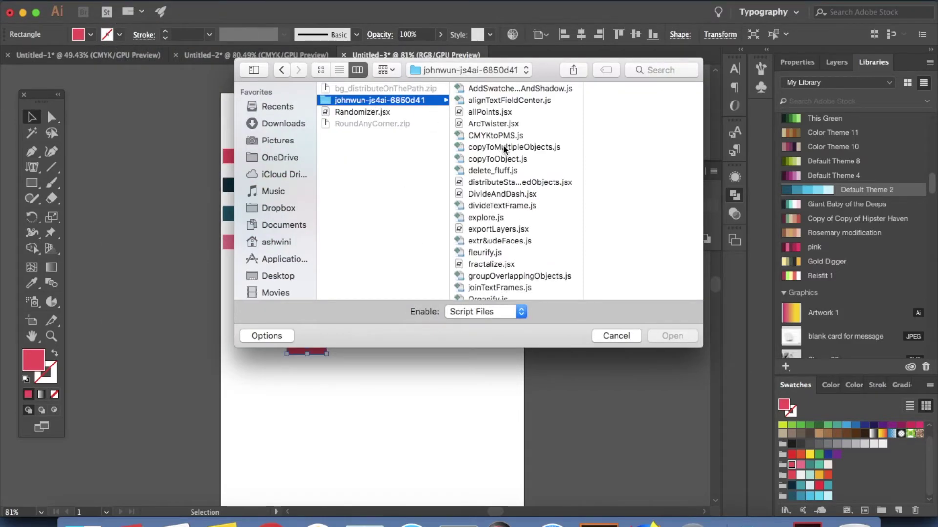
click(538, 90)
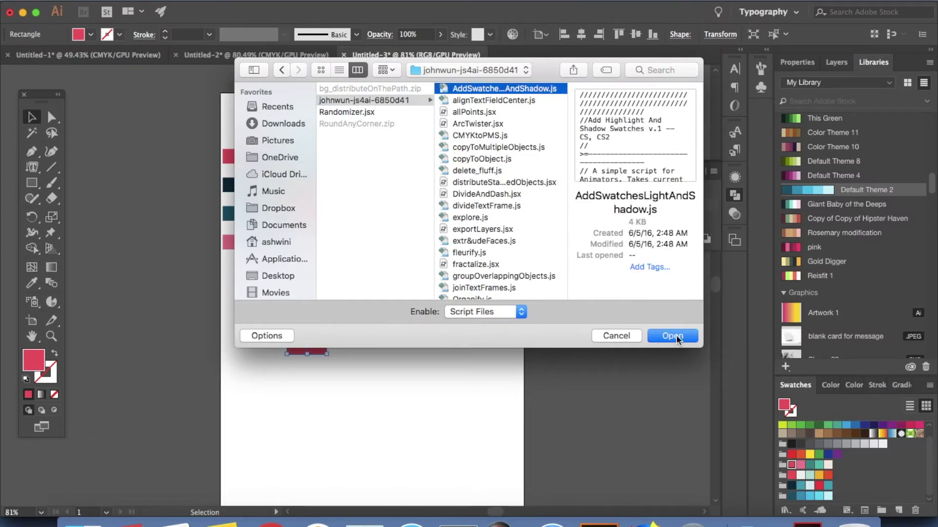
click(674, 337)
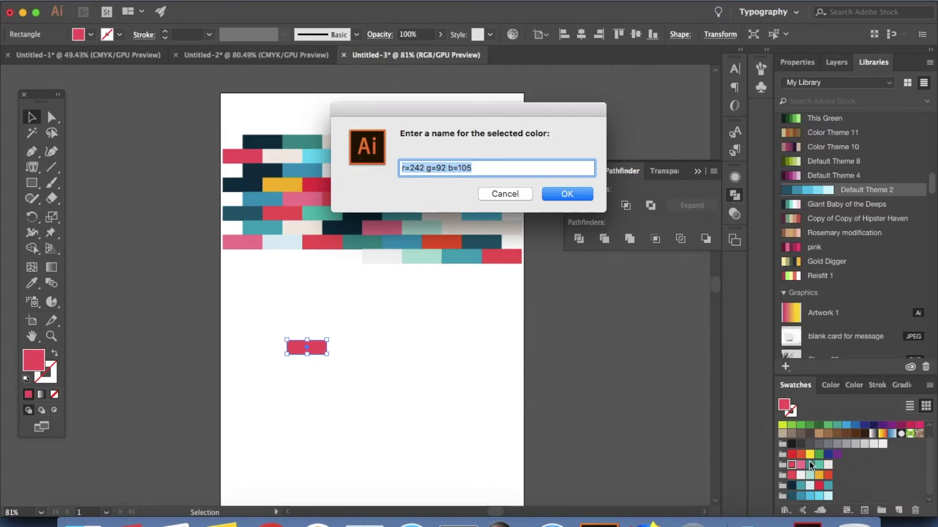
click(576, 196)
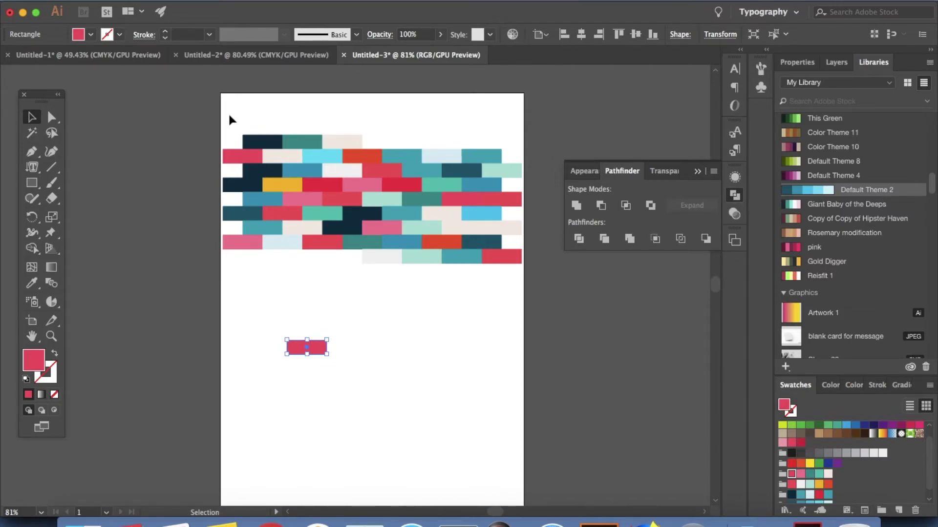
drag(228, 114, 526, 276)
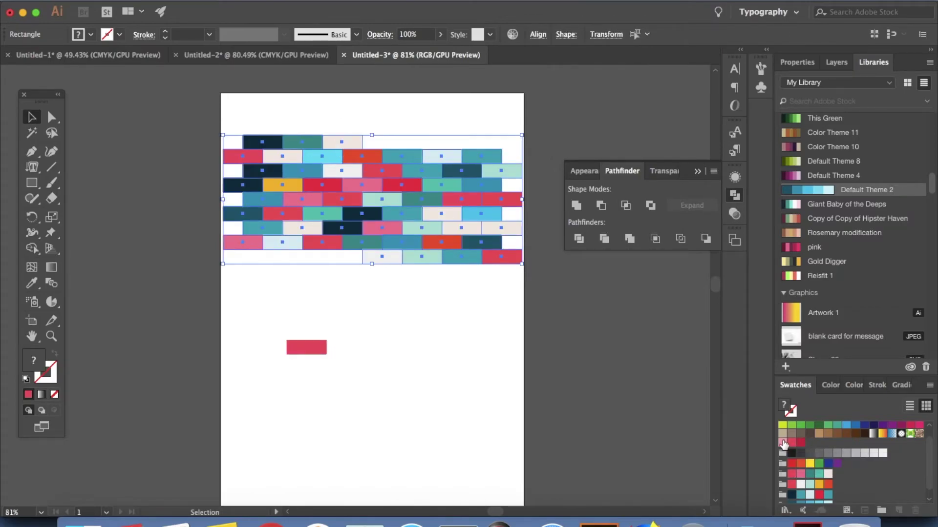
Fill the grid with light pink and run Randomizer.jsx from the Scripts folder to mix pink shades
click(784, 443)
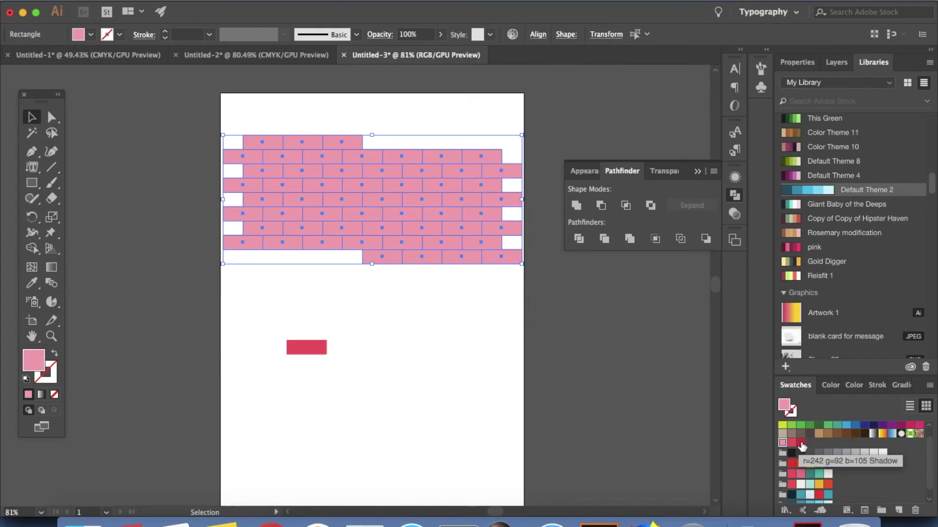
click(122, 2)
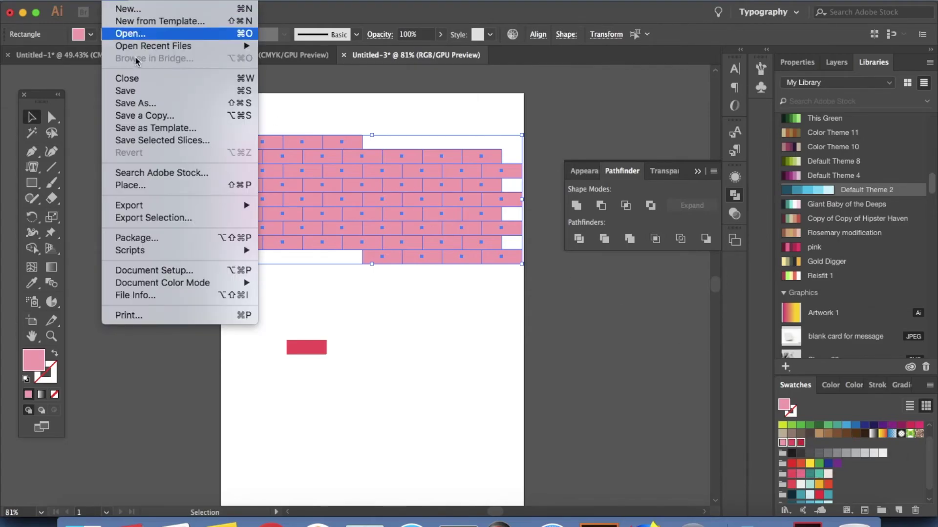
mouse_move(163, 209)
mouse_move(167, 250)
click(305, 309)
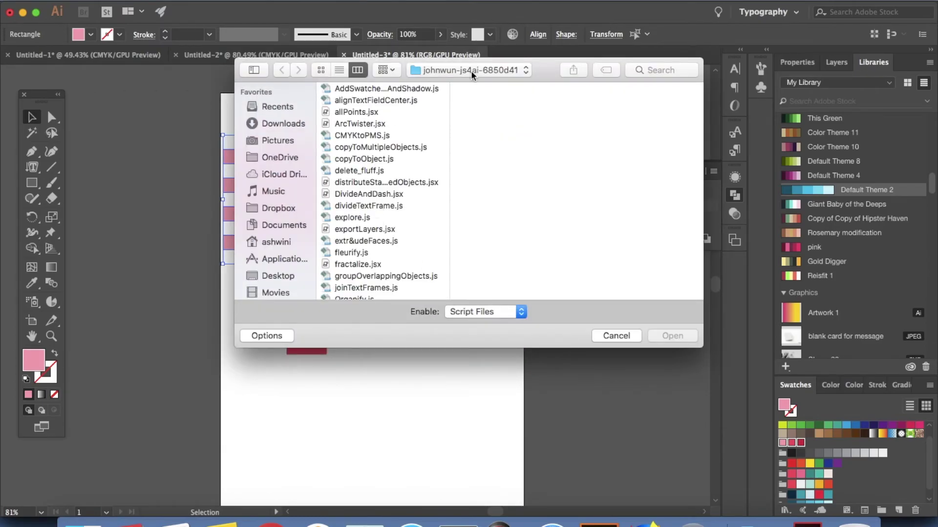
click(471, 70)
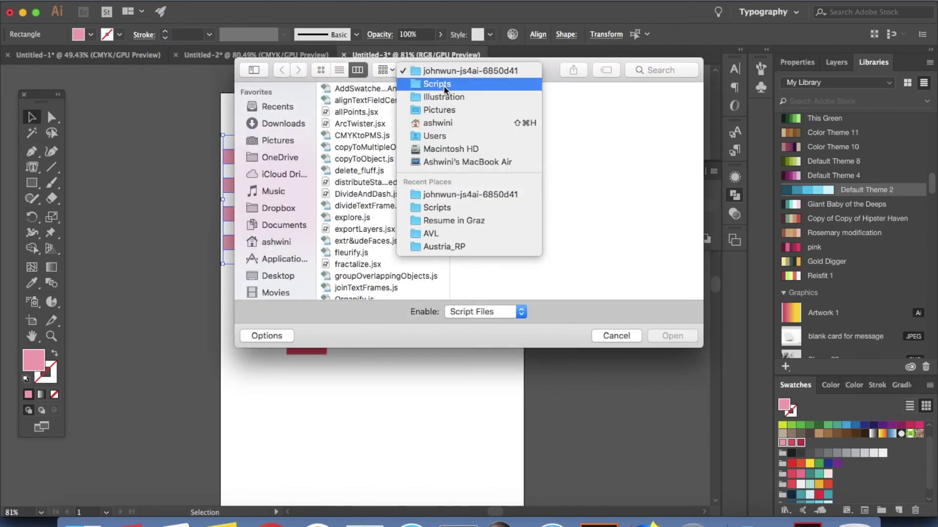
click(443, 86)
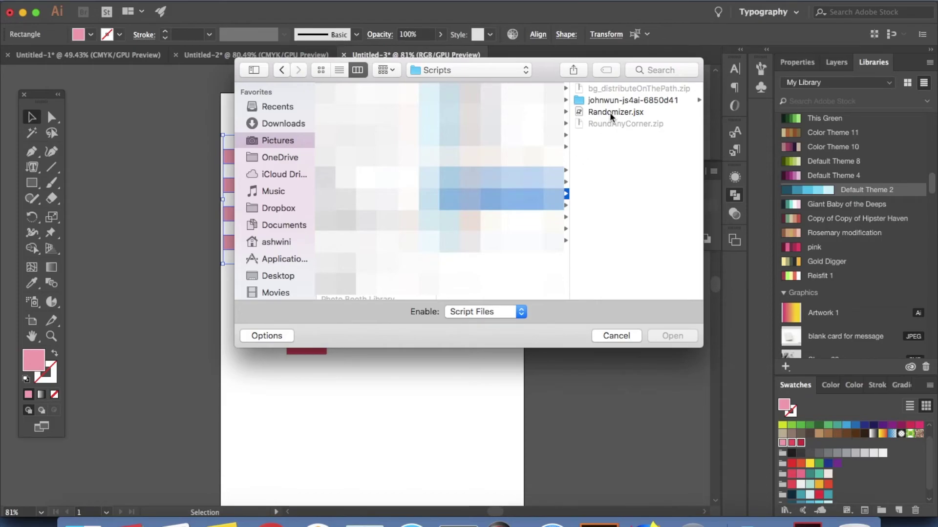
double_click(611, 111)
click(452, 374)
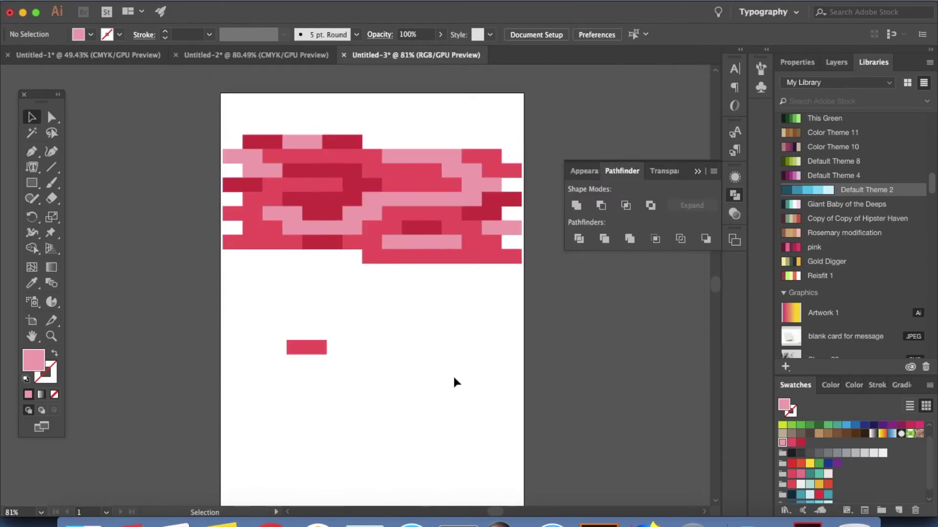
Draw a large square below the grid and an overlapping tall dark red rectangle
click(32, 183)
drag(377, 301, 482, 421)
drag(355, 345, 415, 445)
click(801, 443)
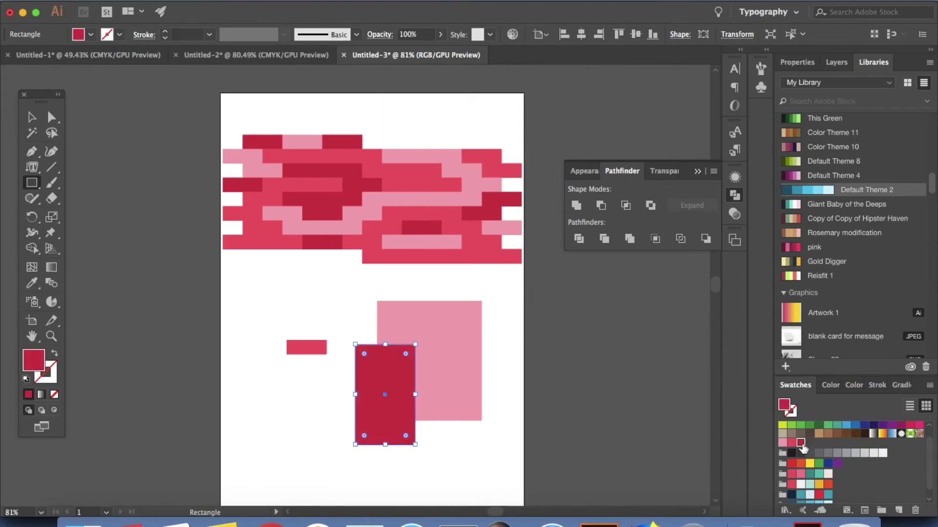
Add a small lighter red square at the large square's top-right corner and select all three shapes
drag(449, 285, 503, 332)
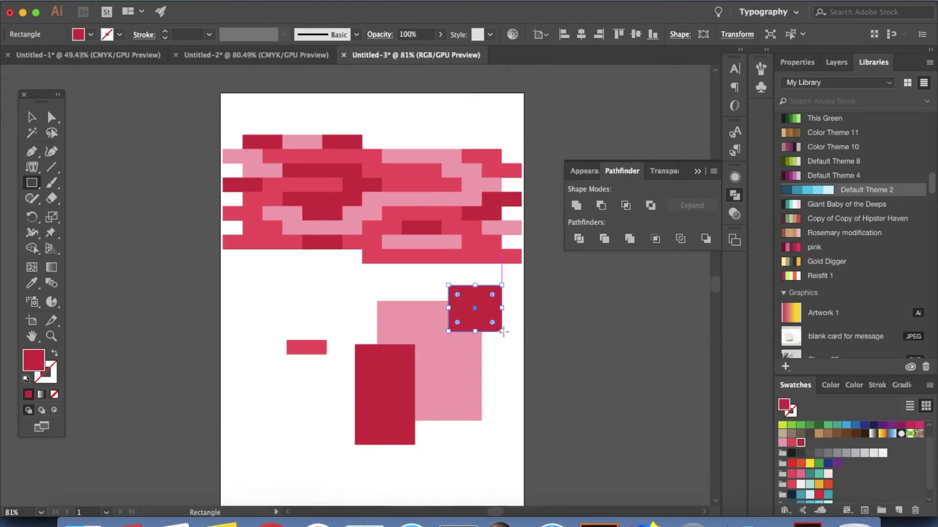
click(792, 443)
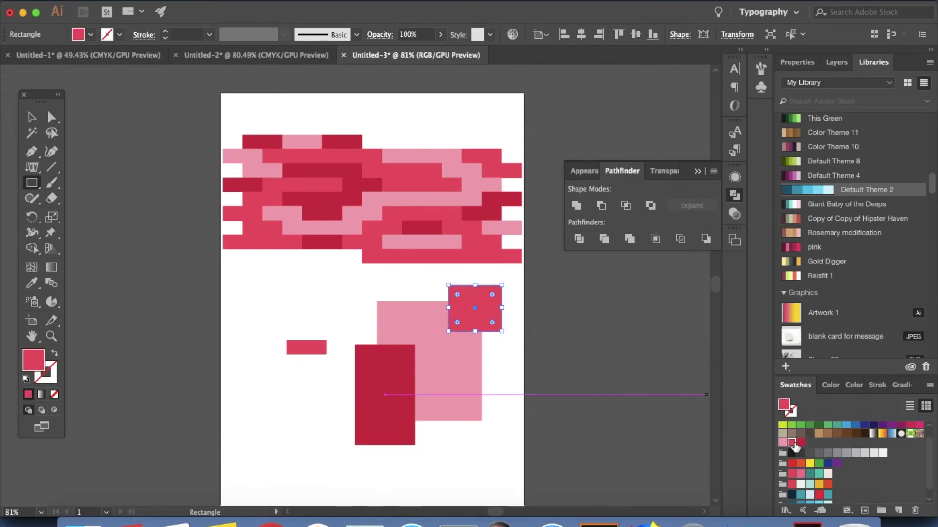
click(32, 117)
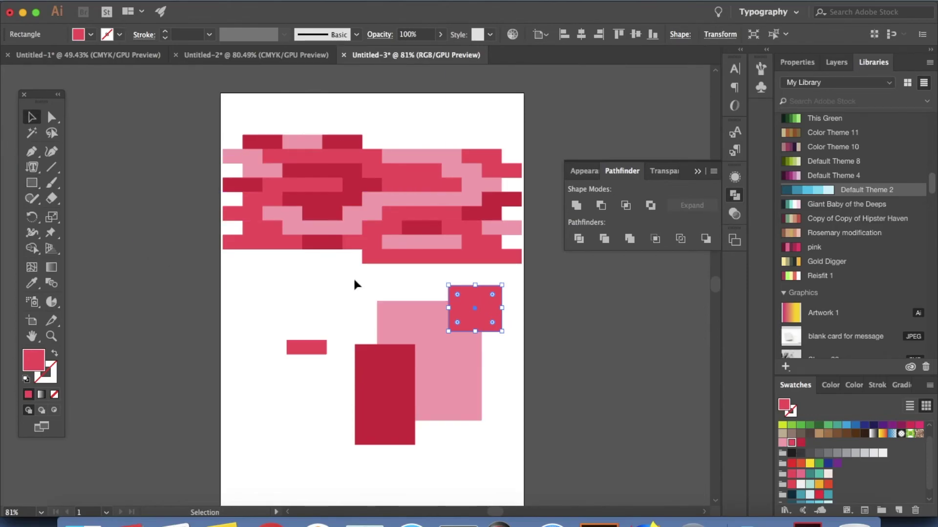
drag(355, 283, 511, 478)
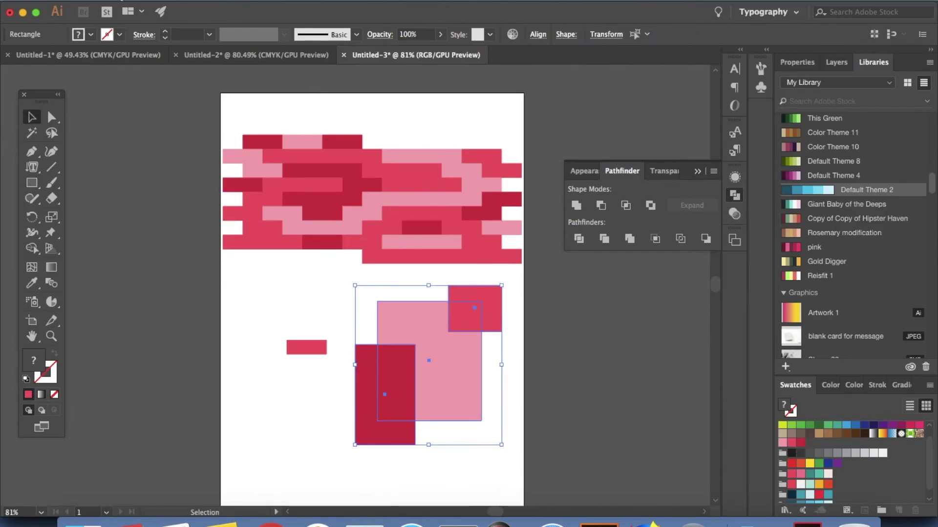
click(113, 1)
Round the three rectangles' corners with Round Any Corner.js at a radius of 10, then deselect
mouse_move(244, 250)
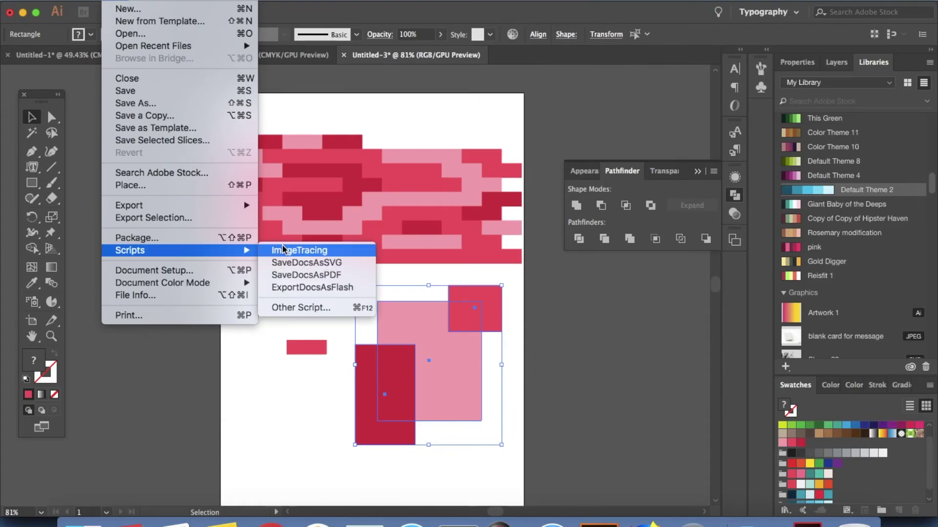
click(333, 312)
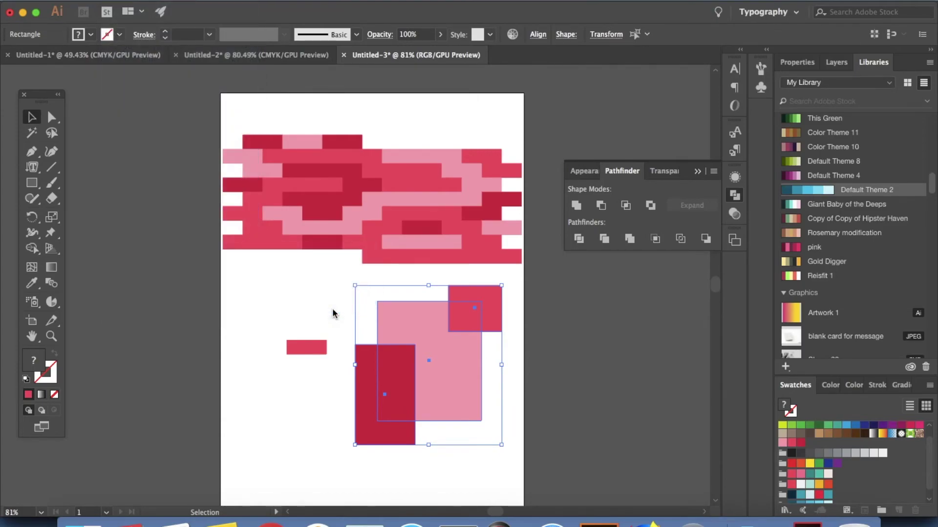
click(379, 124)
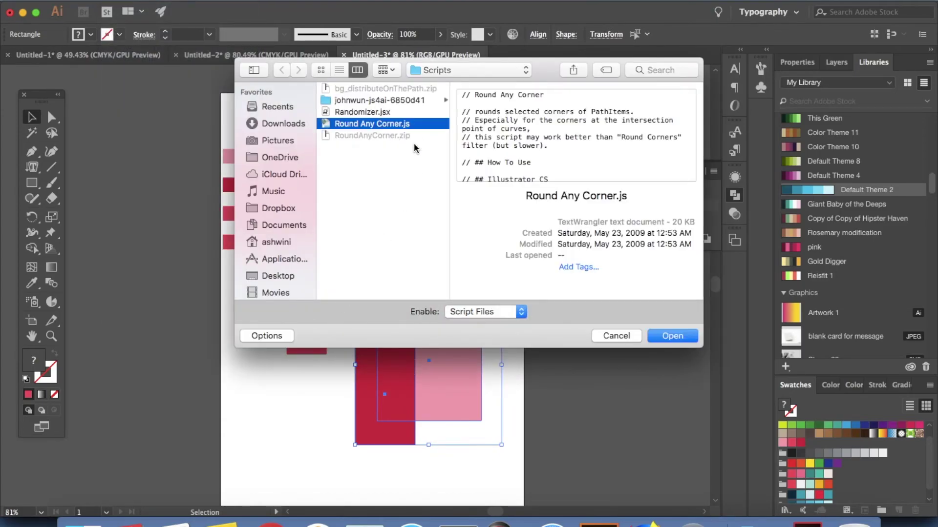
click(672, 336)
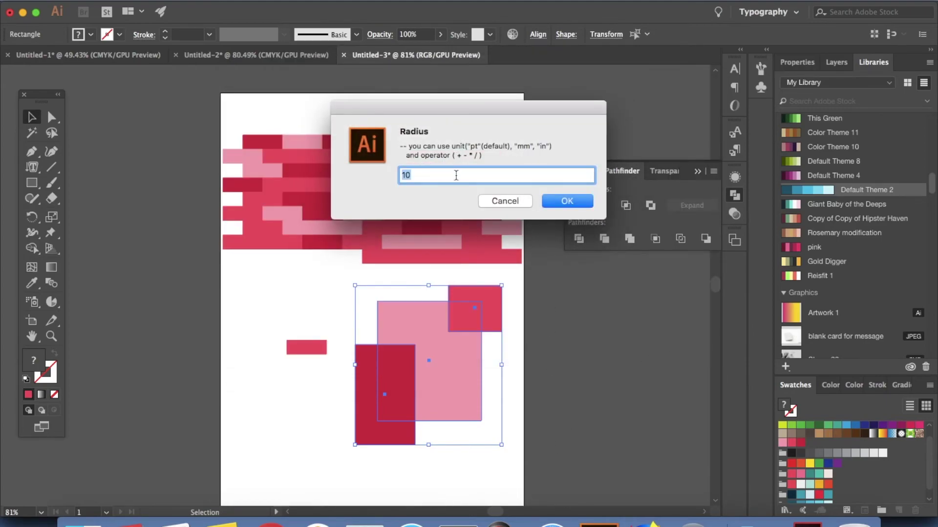
click(555, 201)
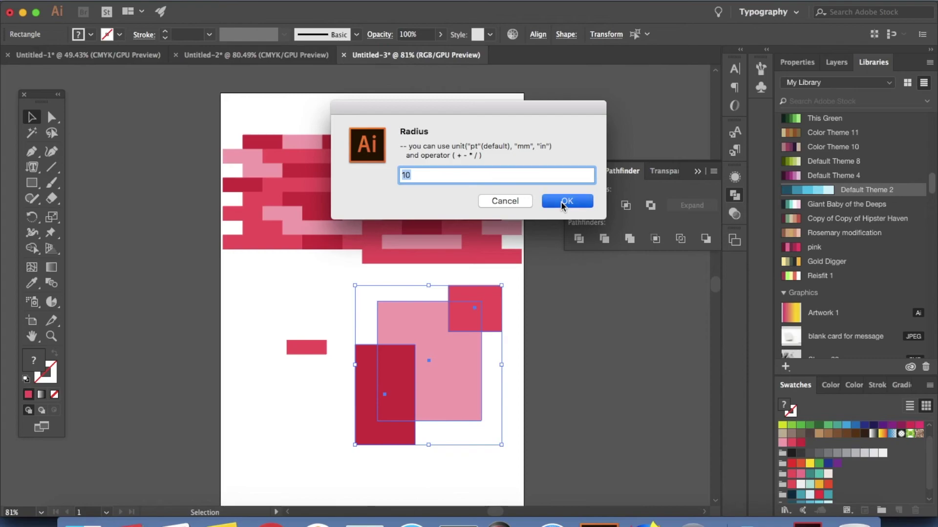
click(539, 397)
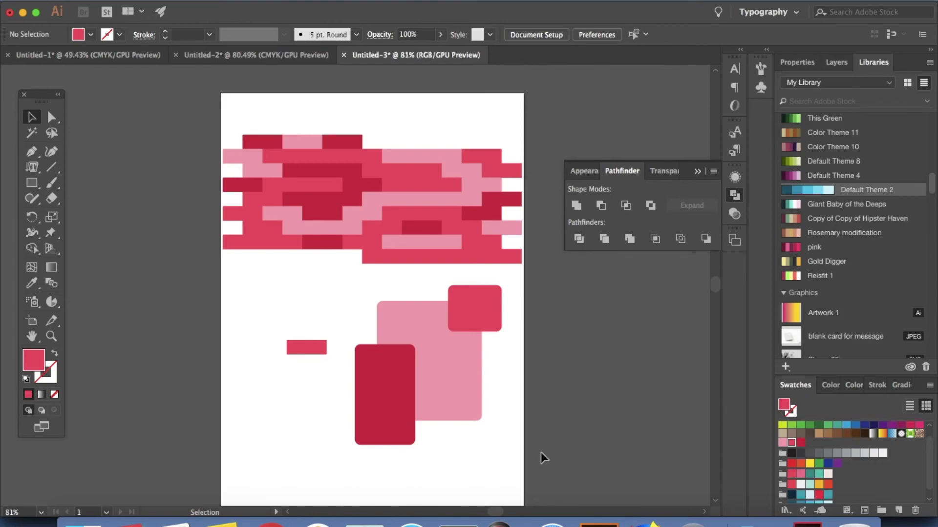
drag(31, 183, 178, 383)
click(412, 324)
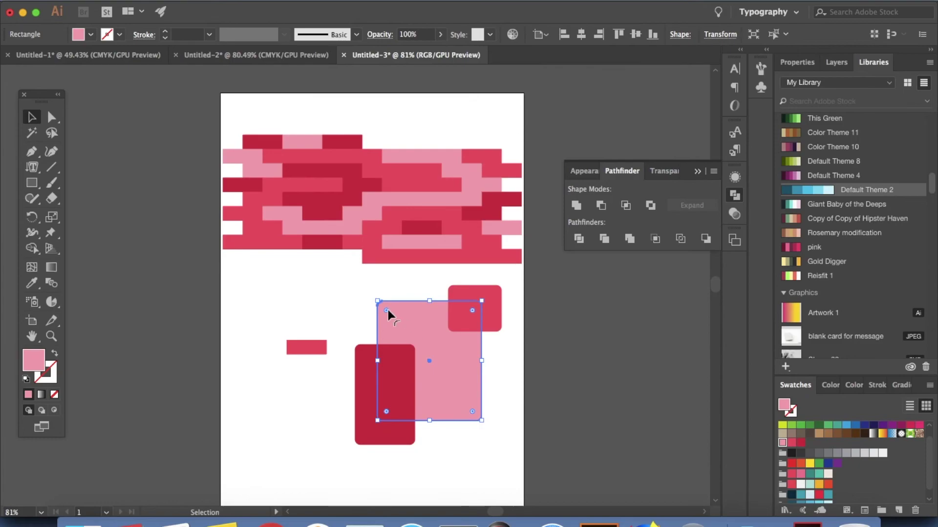
click(511, 372)
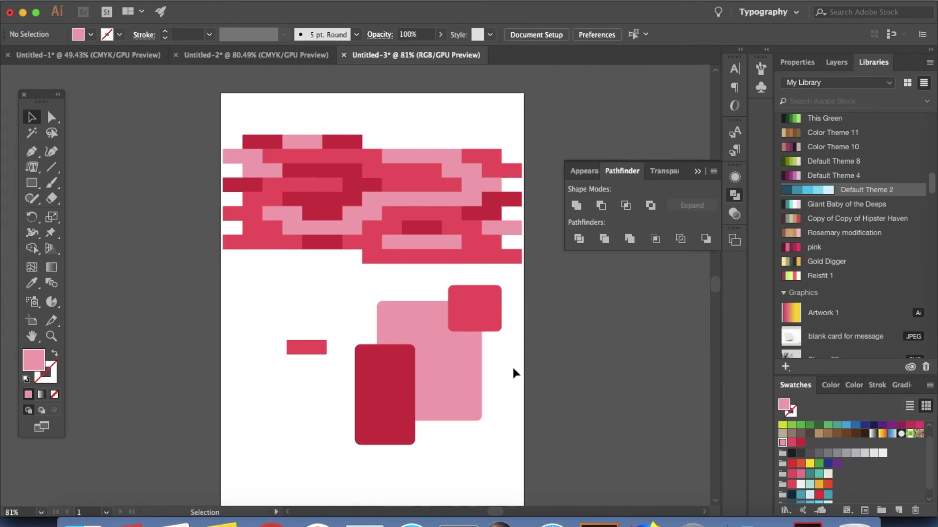